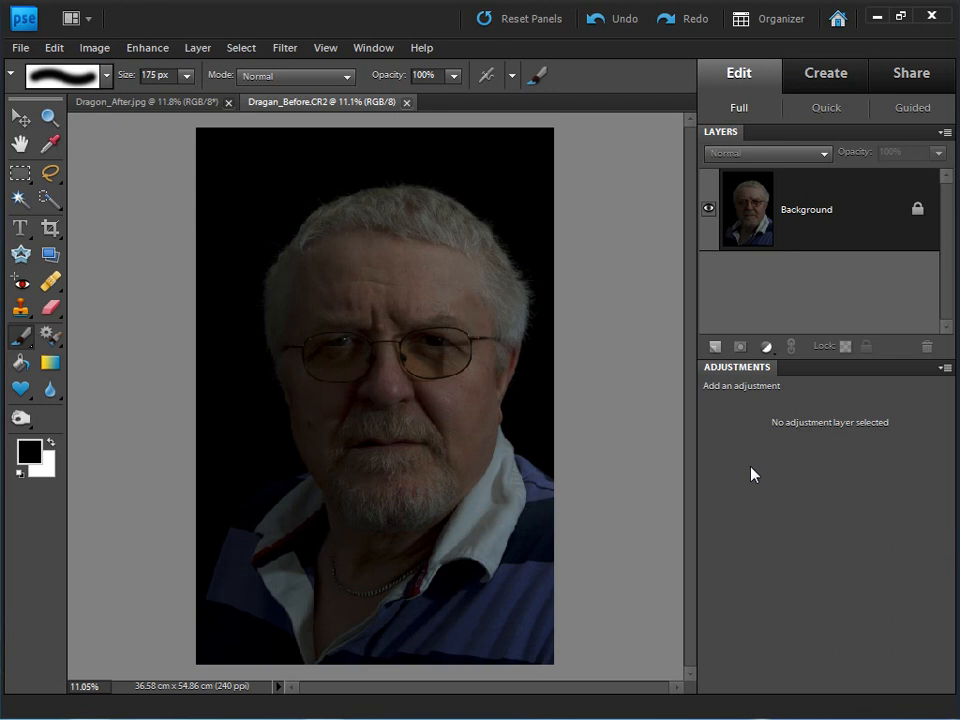
click(172, 108)
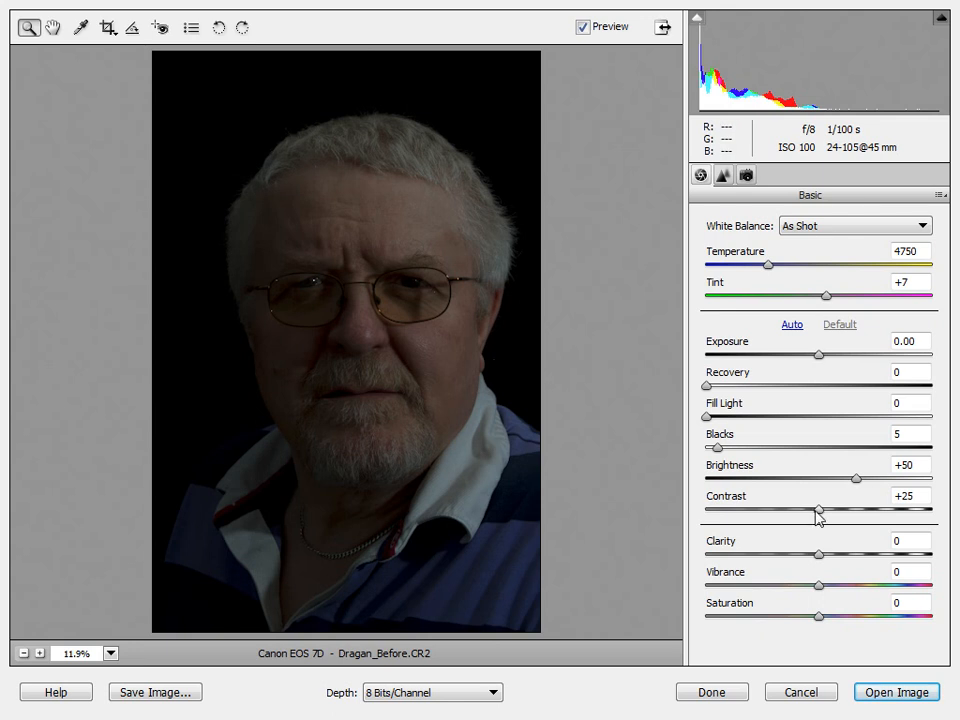
Set the raw photo's Contrast to +100, Exposure +1.80, Fill Light 100, Recovery 60 and Blacks 10, and open it for editing.
drag(821, 514, 952, 508)
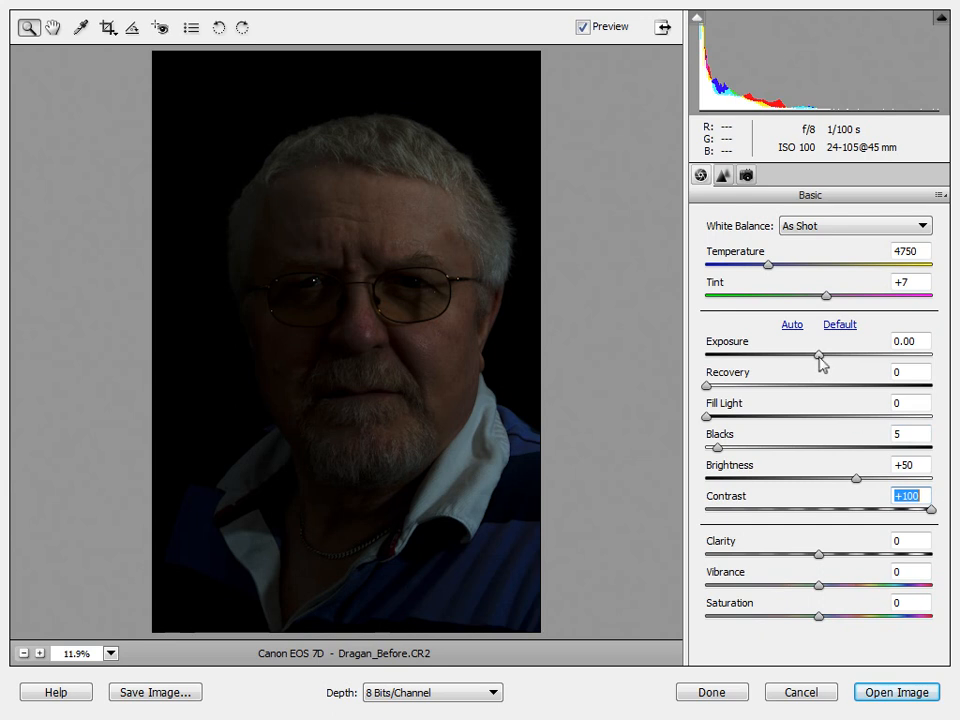
drag(823, 362, 870, 362)
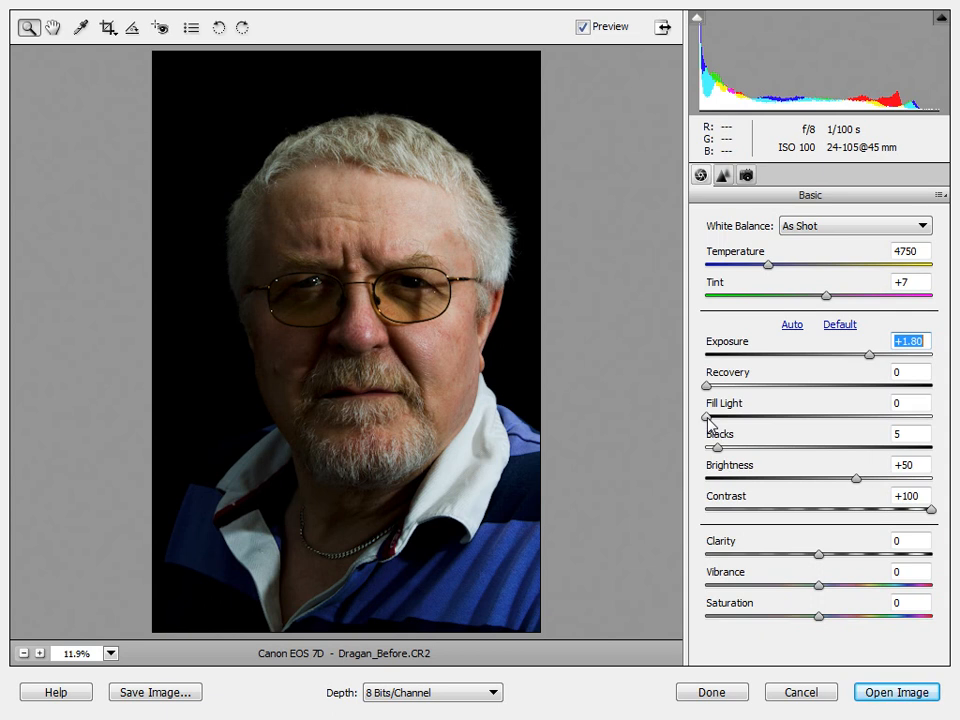
drag(708, 418, 939, 411)
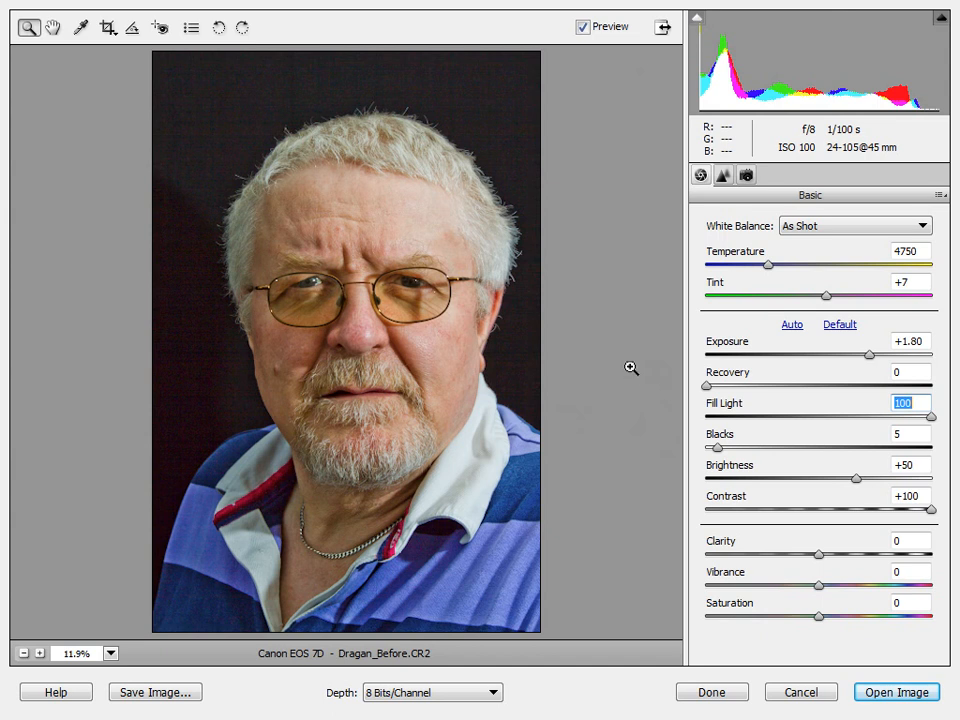
click(706, 387)
drag(706, 387, 842, 386)
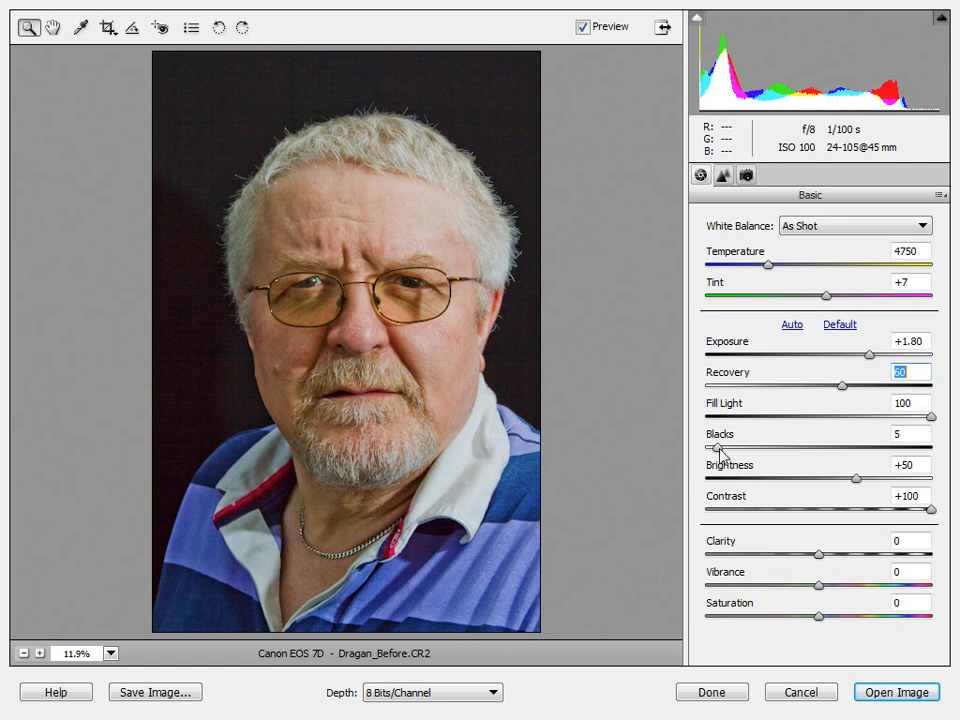
drag(719, 448, 729, 450)
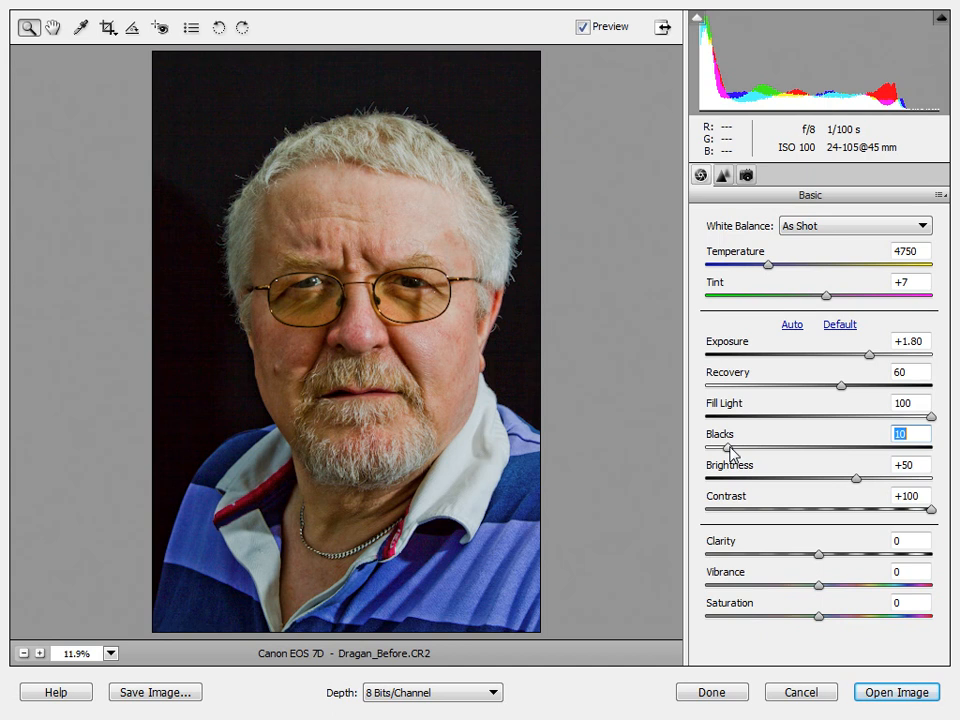
click(896, 692)
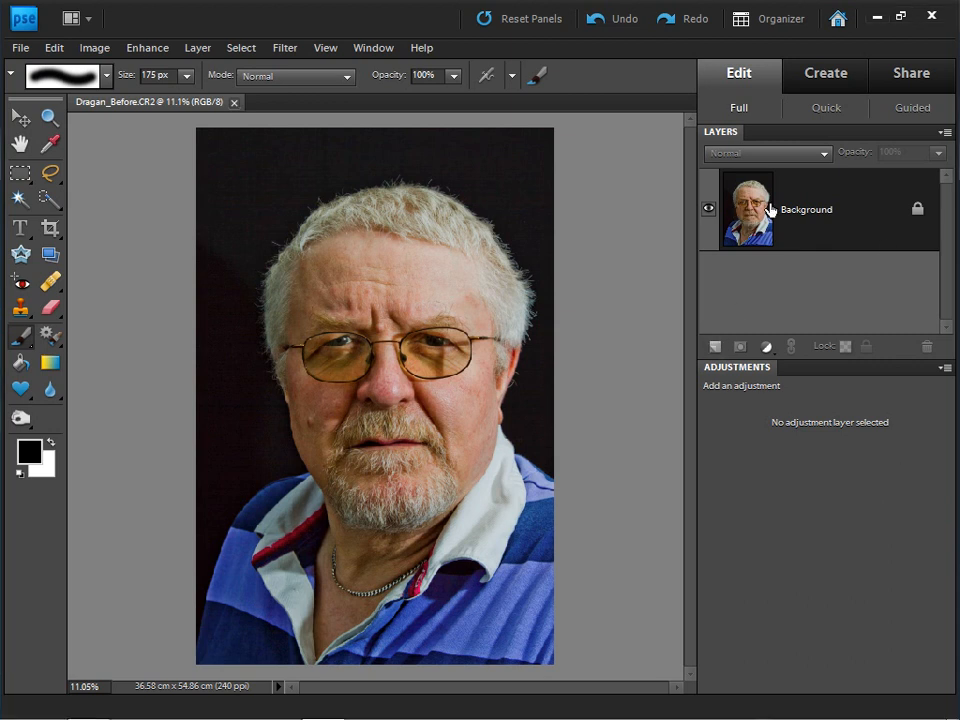
Duplicate the Background layer and apply Shadows/Highlights to the copy with Lighten Shadows 15%, Darken Highlights 35% and Midtone Contrast +25%.
drag(766, 208, 718, 346)
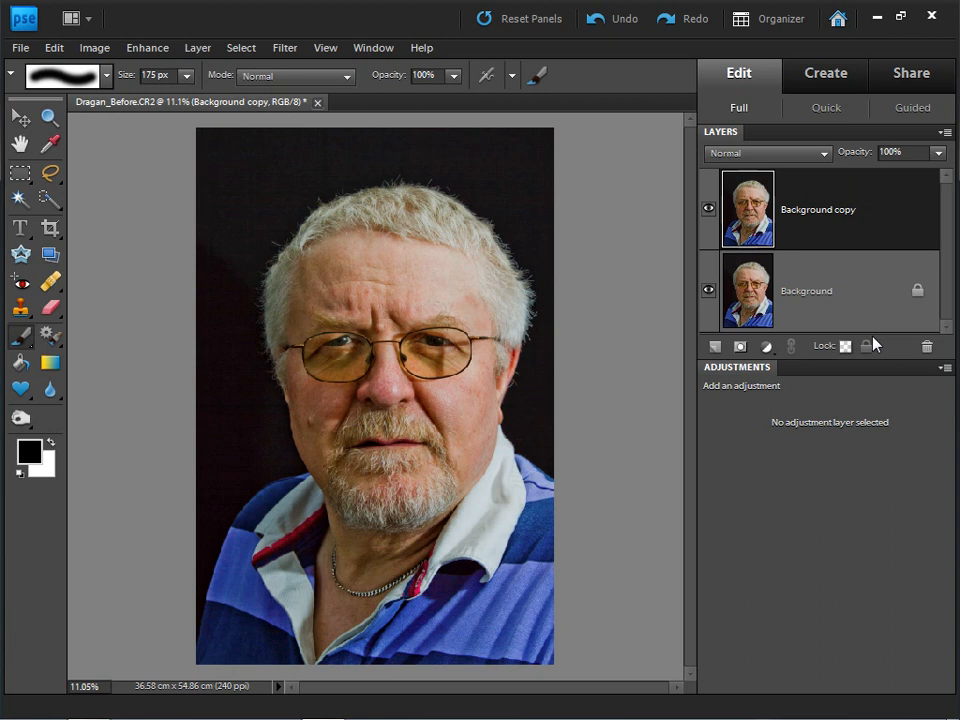
click(136, 53)
mouse_move(214, 223)
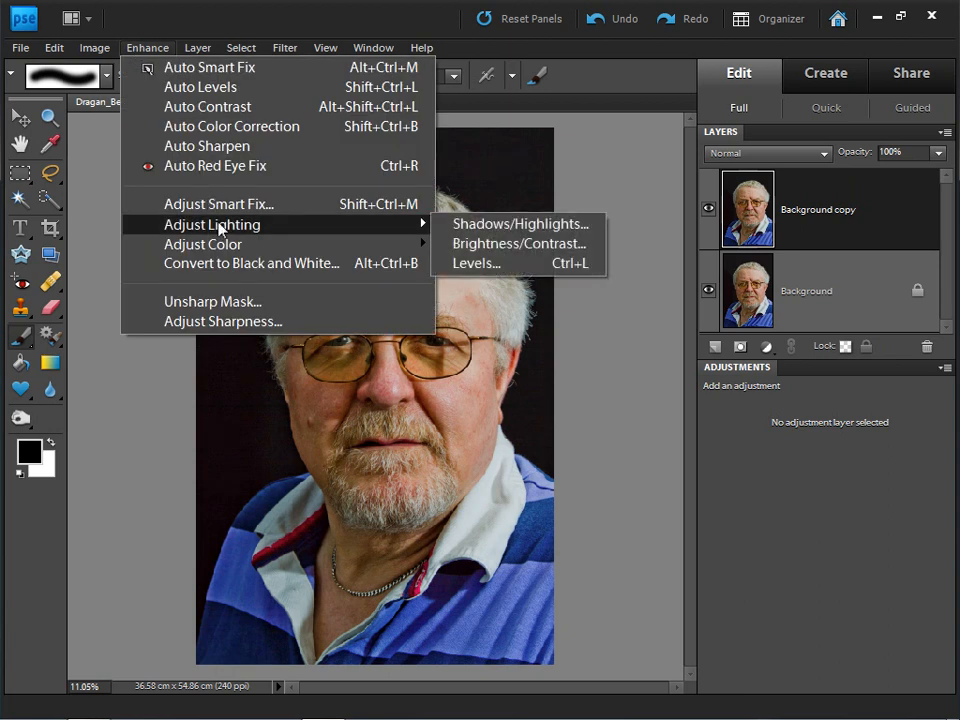
click(484, 232)
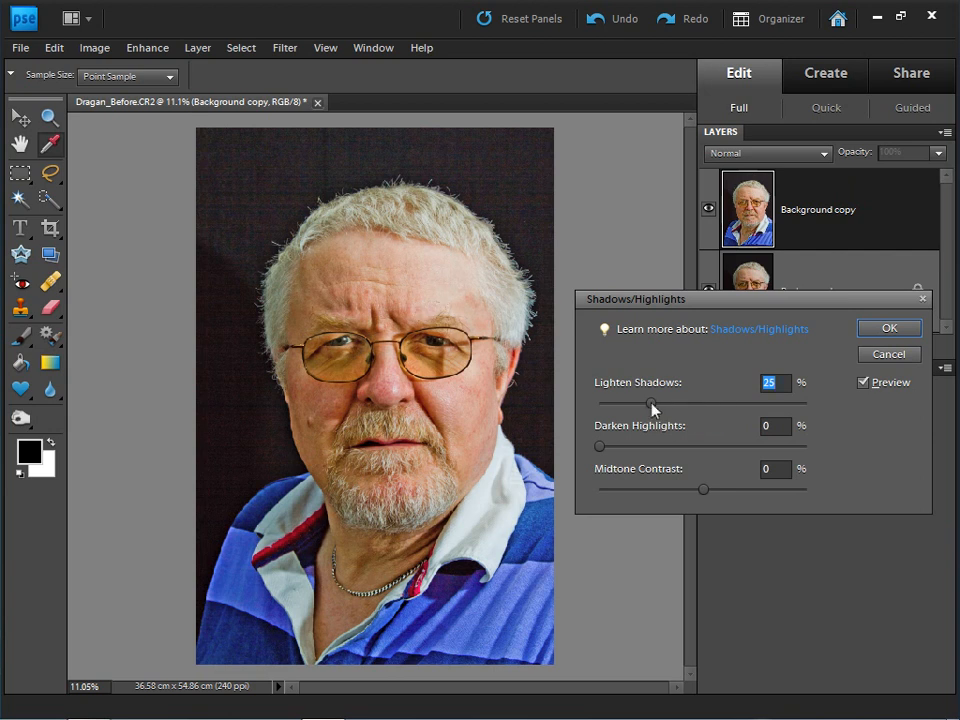
drag(650, 408, 631, 412)
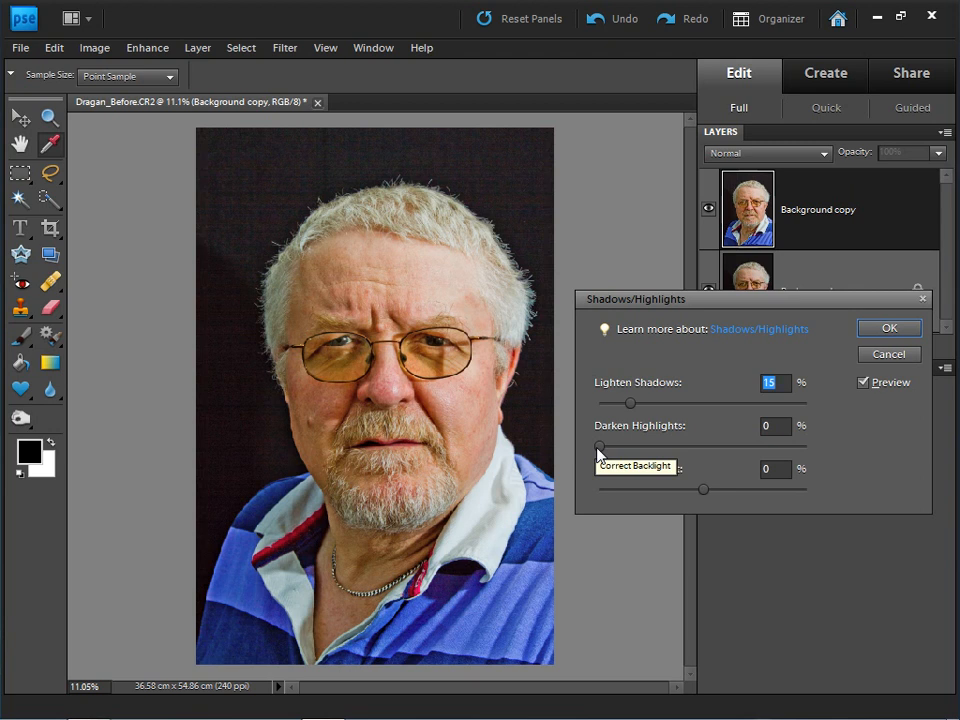
drag(598, 450, 673, 451)
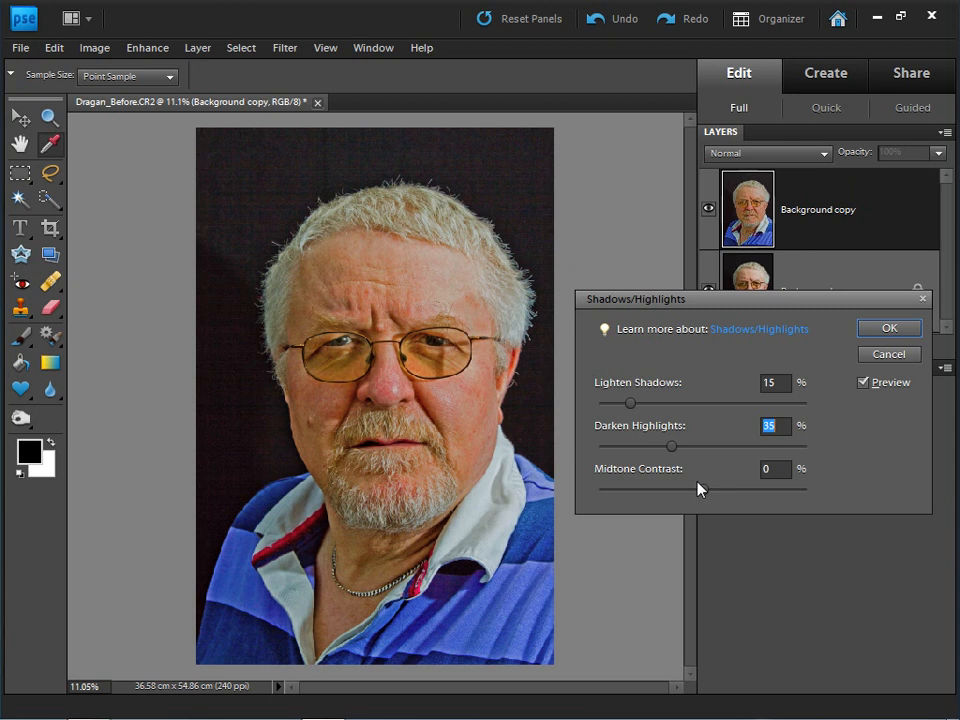
drag(698, 489, 730, 494)
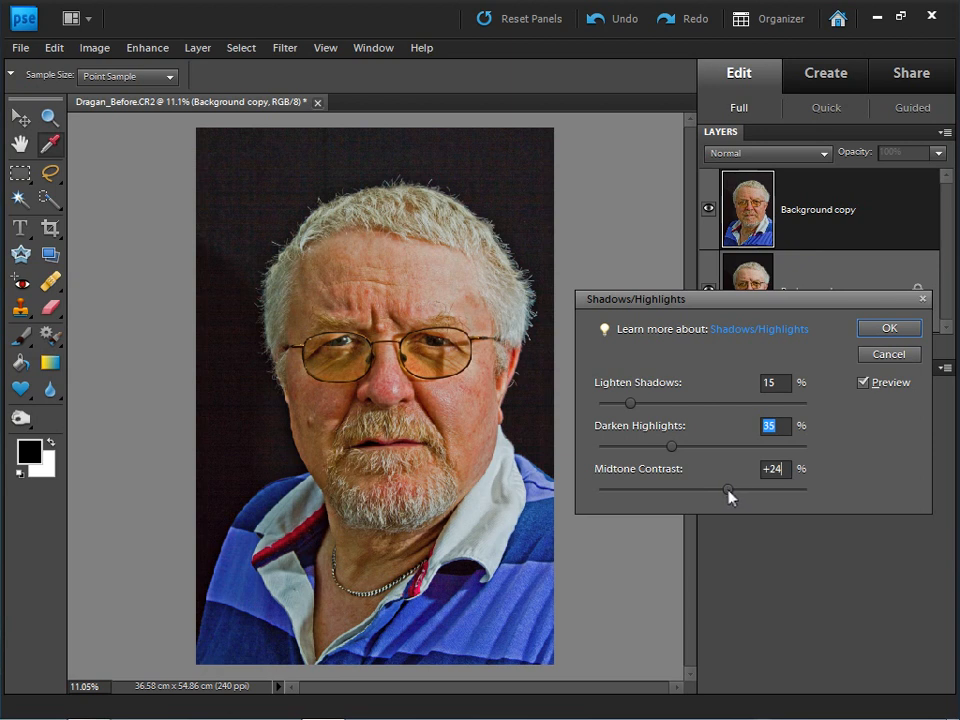
click(729, 494)
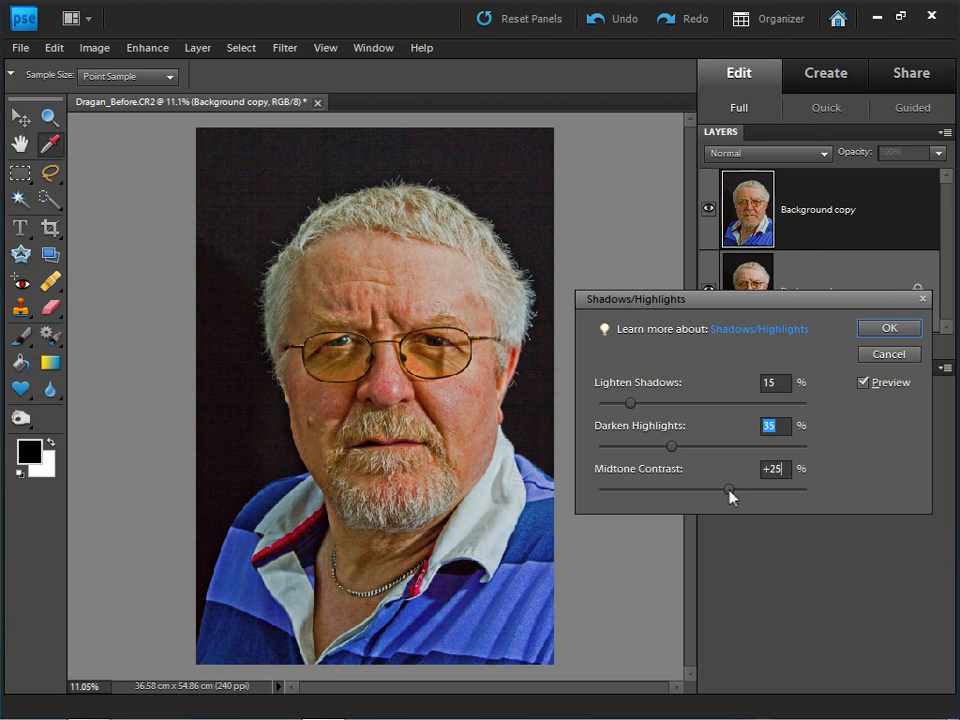
click(864, 383)
click(864, 383)
click(889, 328)
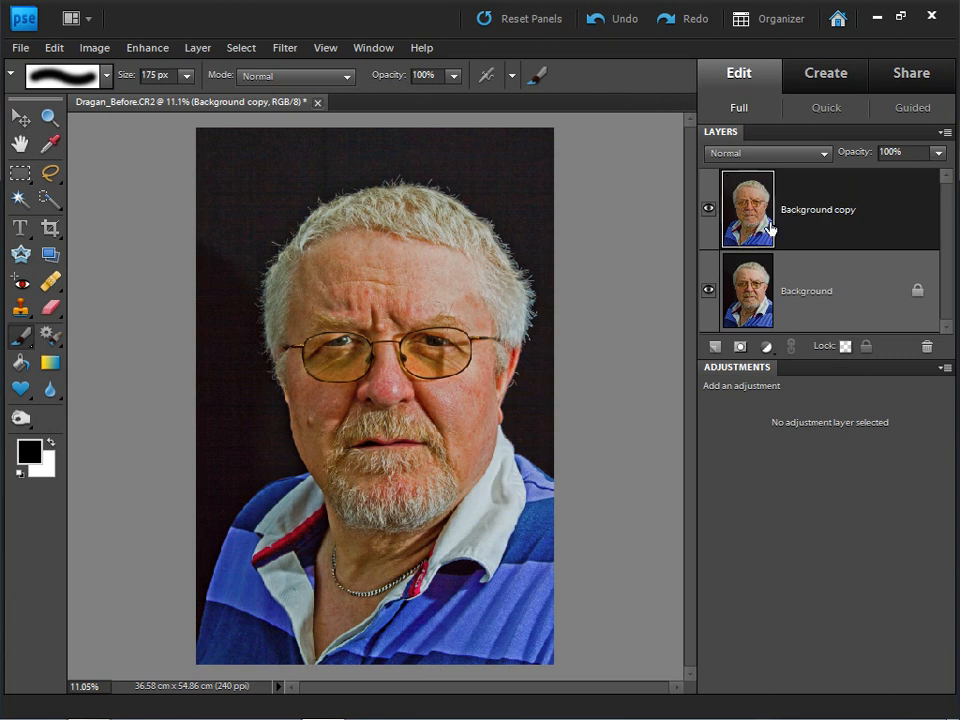
Apply Levels to the Background copy layer with the RGB black input at 20 and the white input at 231.
click(153, 48)
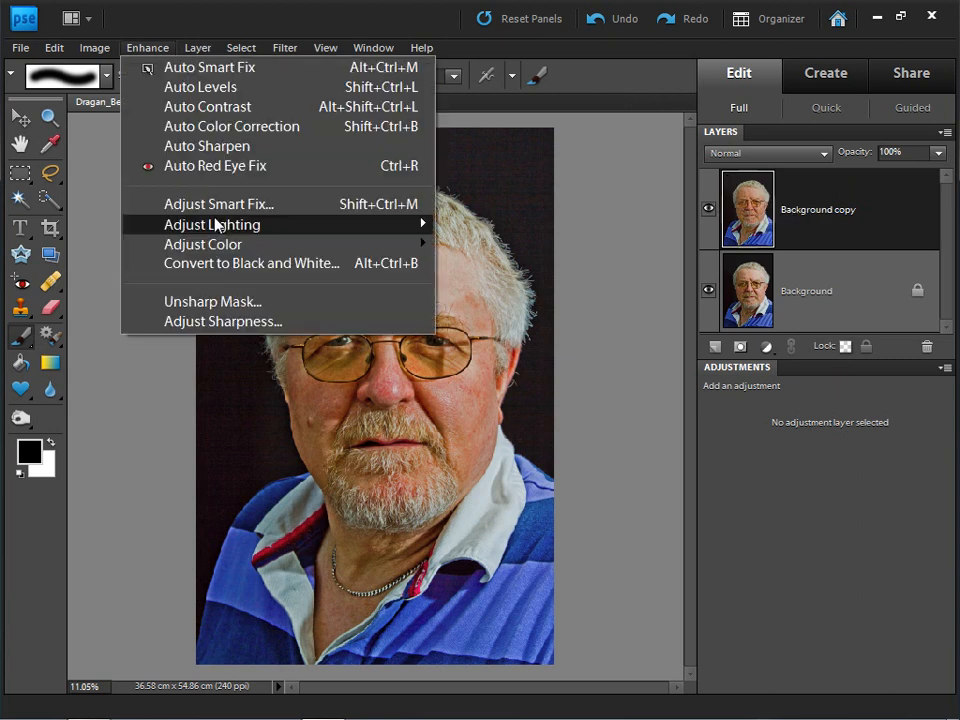
mouse_move(341, 226)
click(465, 264)
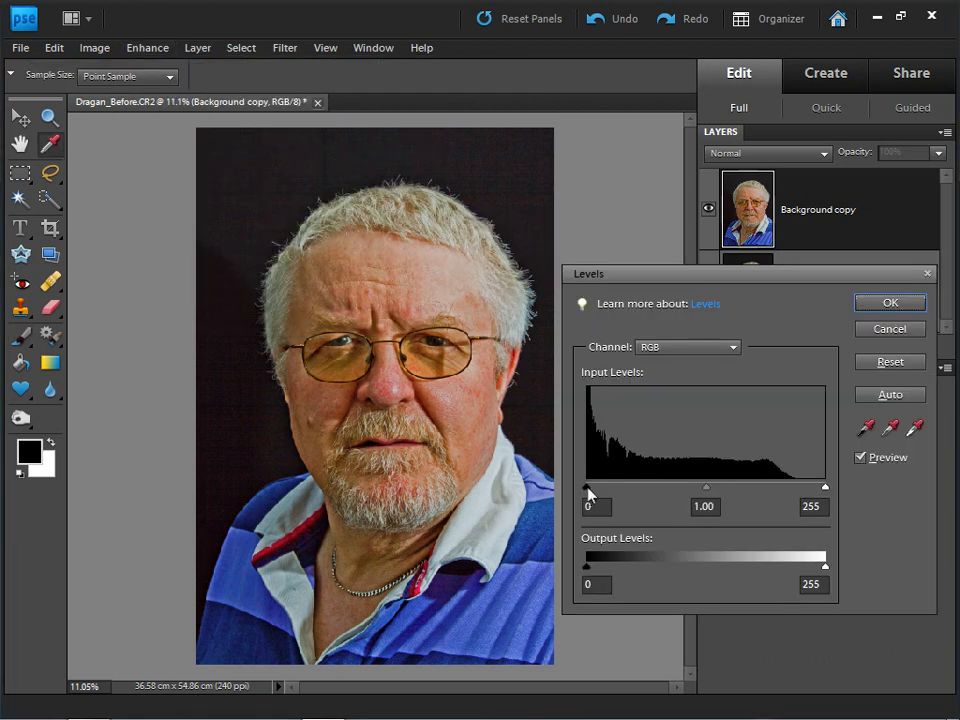
drag(587, 488, 603, 488)
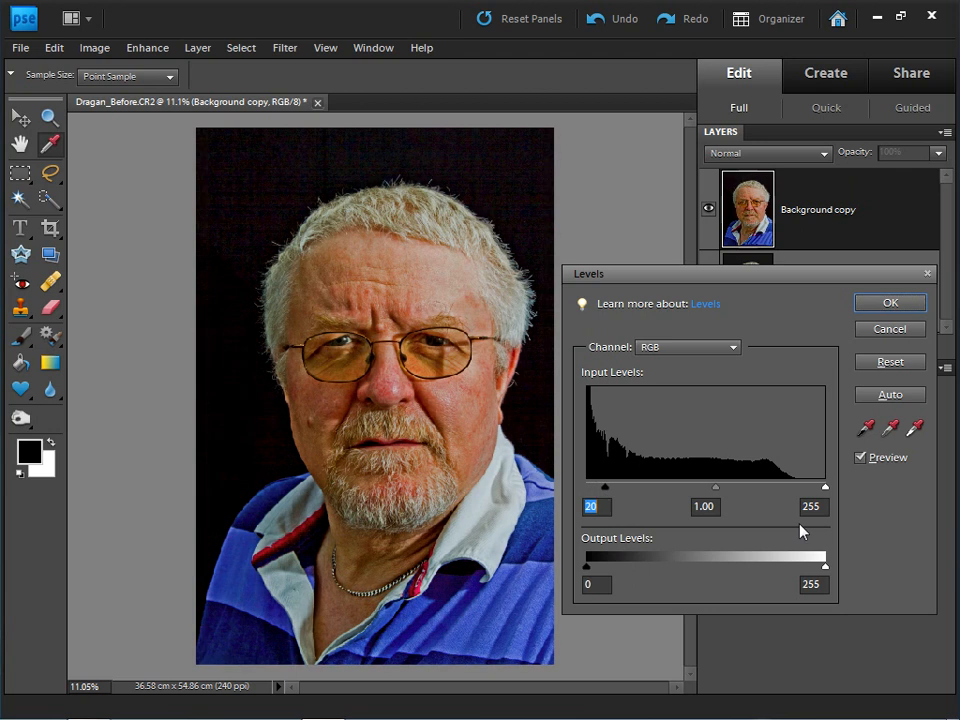
drag(826, 488, 802, 488)
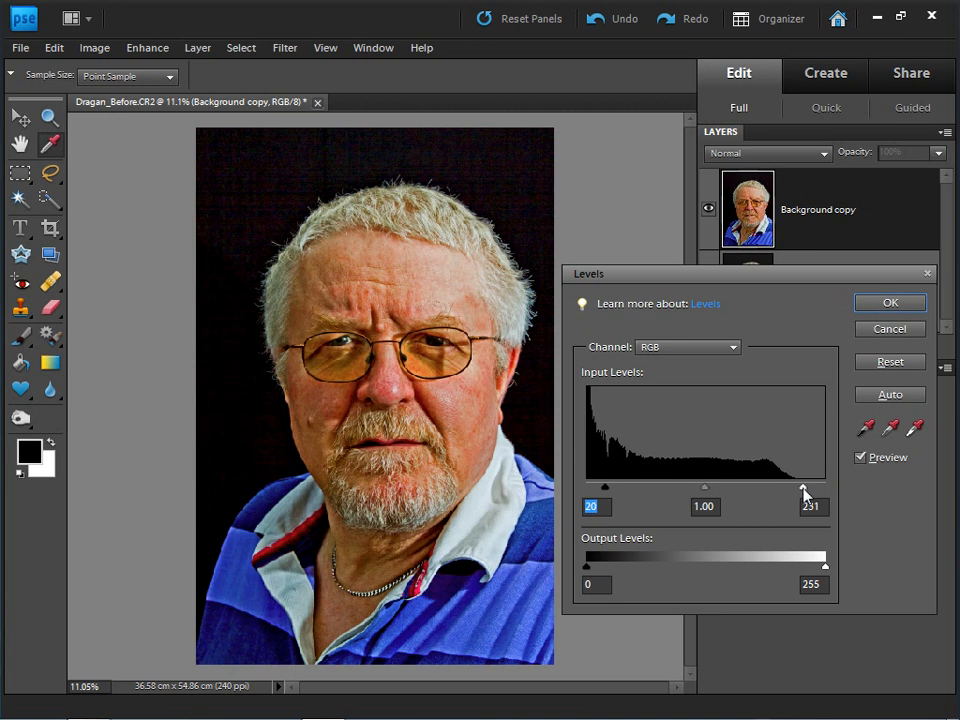
click(802, 489)
click(890, 303)
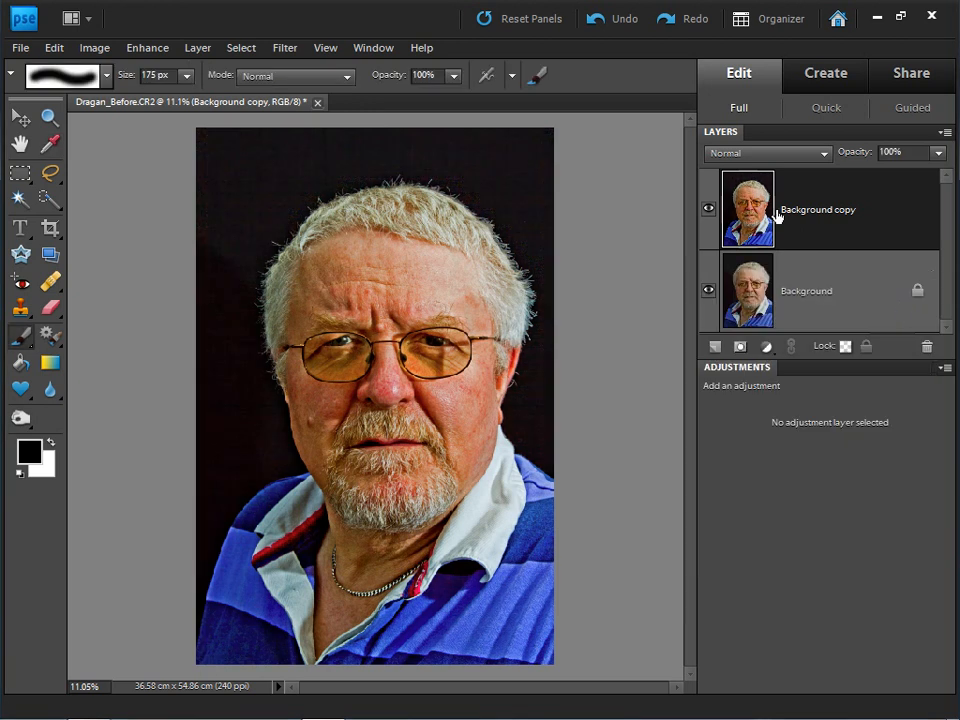
Duplicate the Background copy layer and remove the color from the new duplicate.
drag(757, 214, 716, 346)
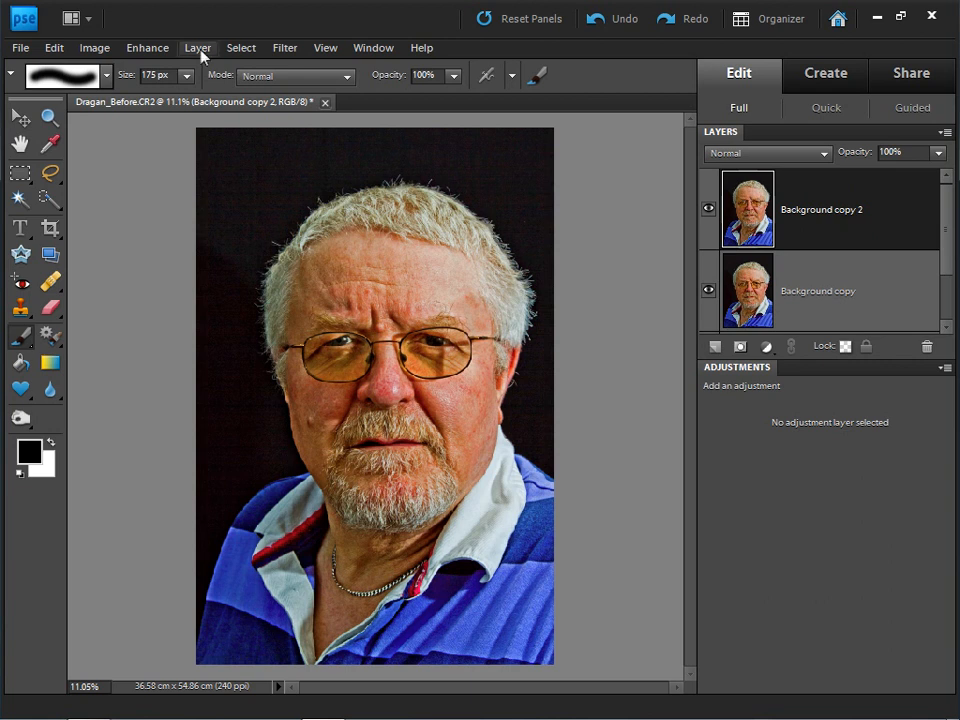
click(154, 50)
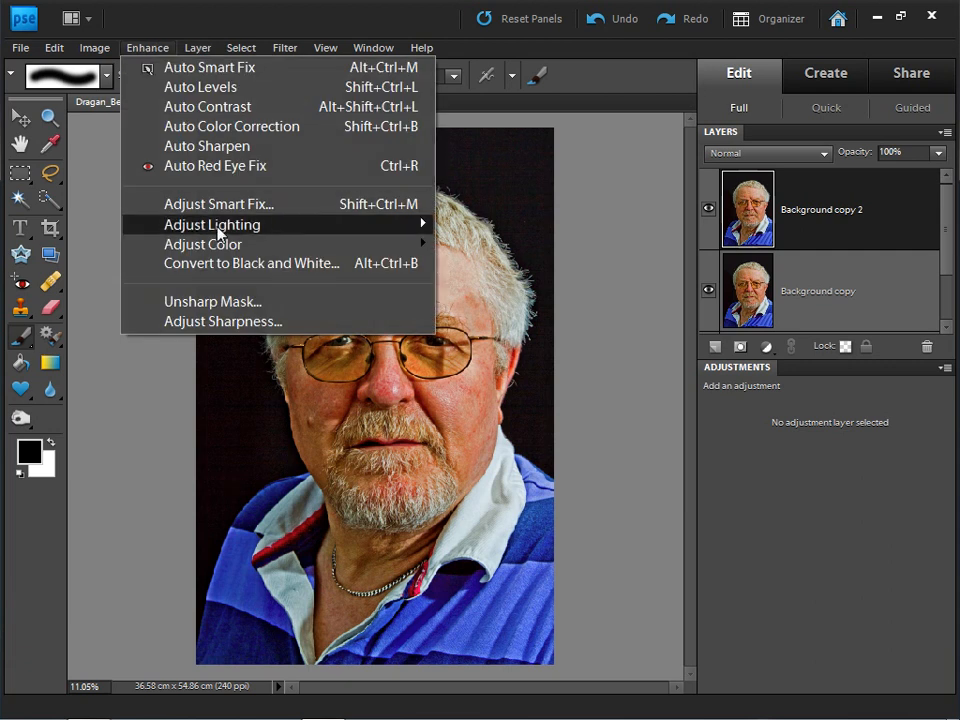
mouse_move(229, 243)
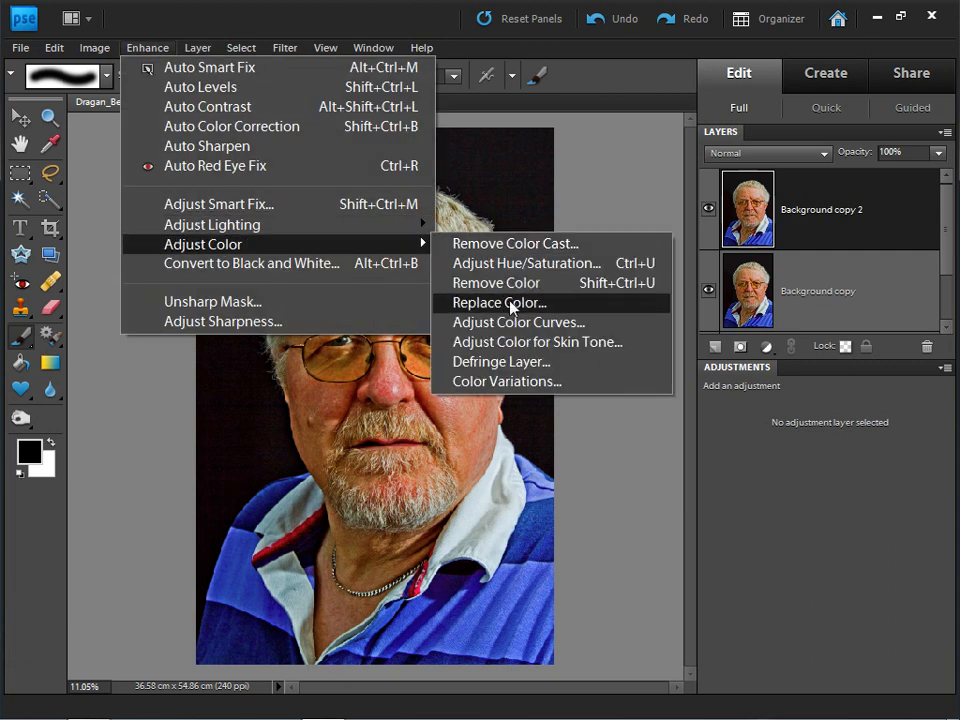
click(500, 283)
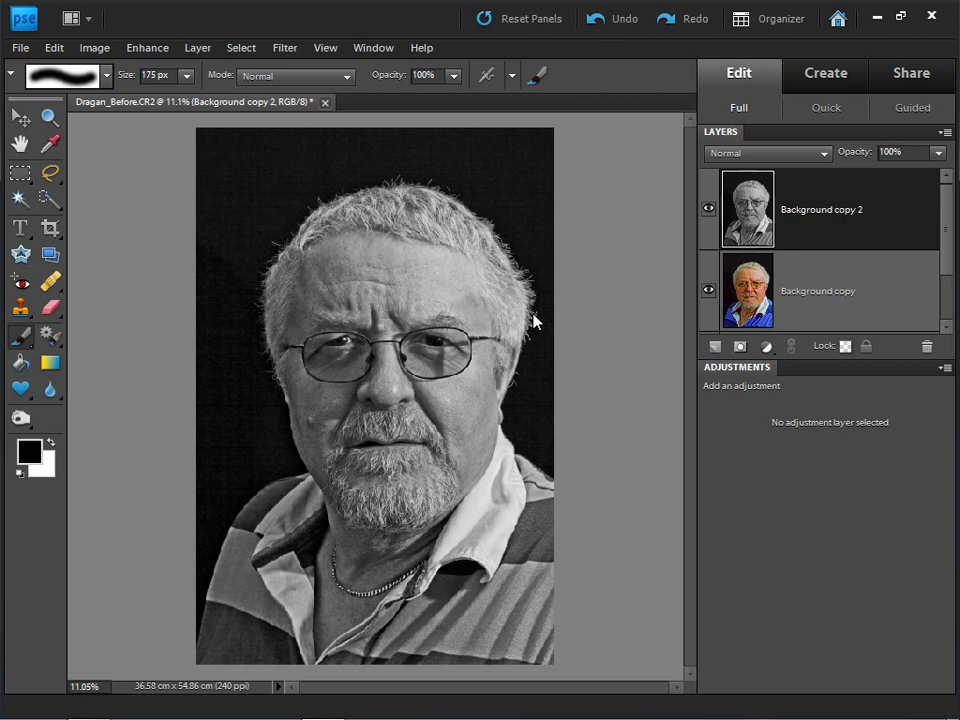
Duplicate the black-and-white Background copy 2 layer and invert the new duplicate's tones.
drag(736, 206, 726, 325)
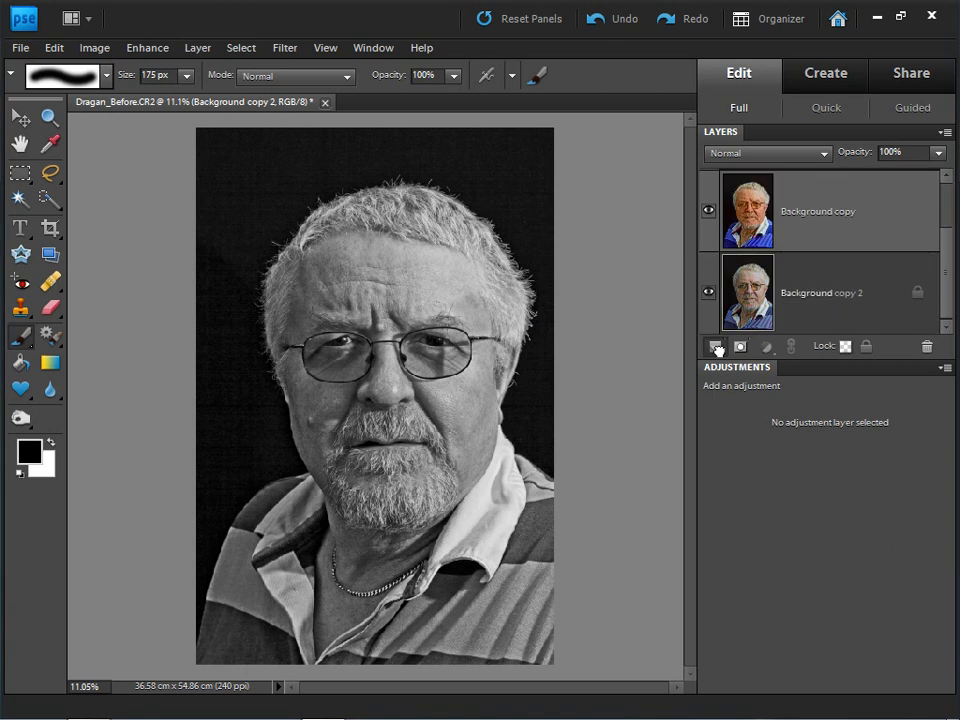
drag(716, 347, 717, 355)
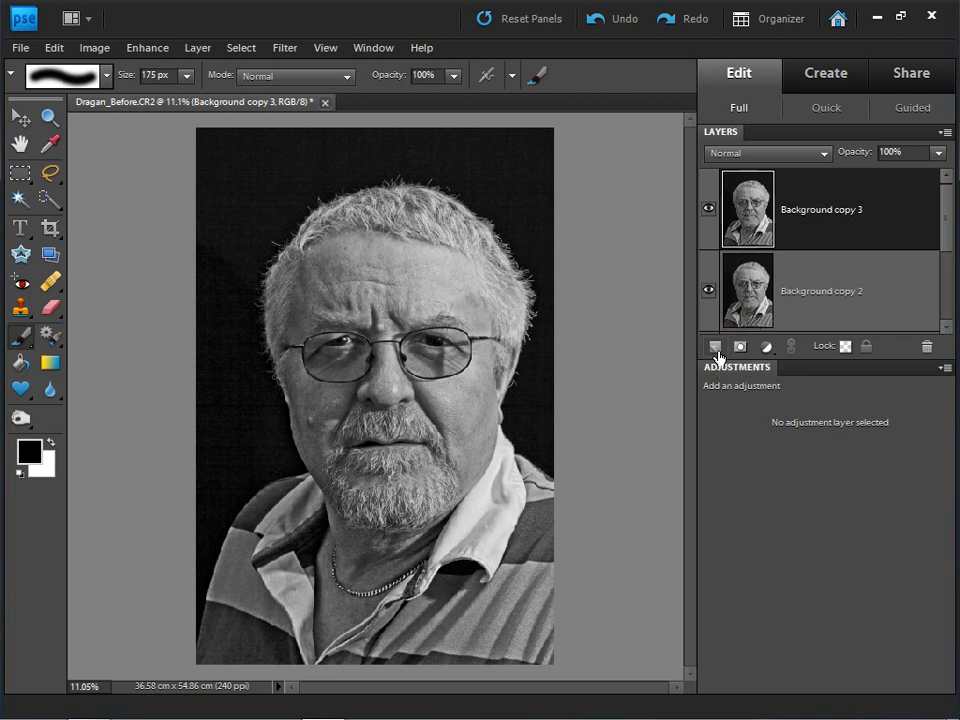
key(ctrl+i)
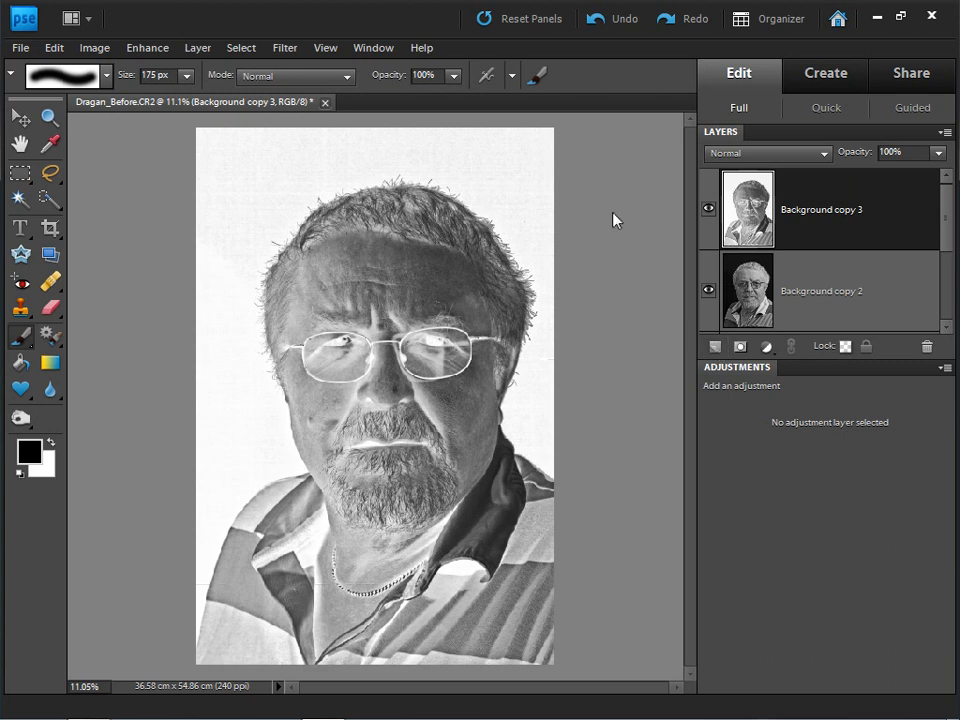
Apply a Gaussian Blur with a 10-pixel radius to the inverted layer.
click(285, 48)
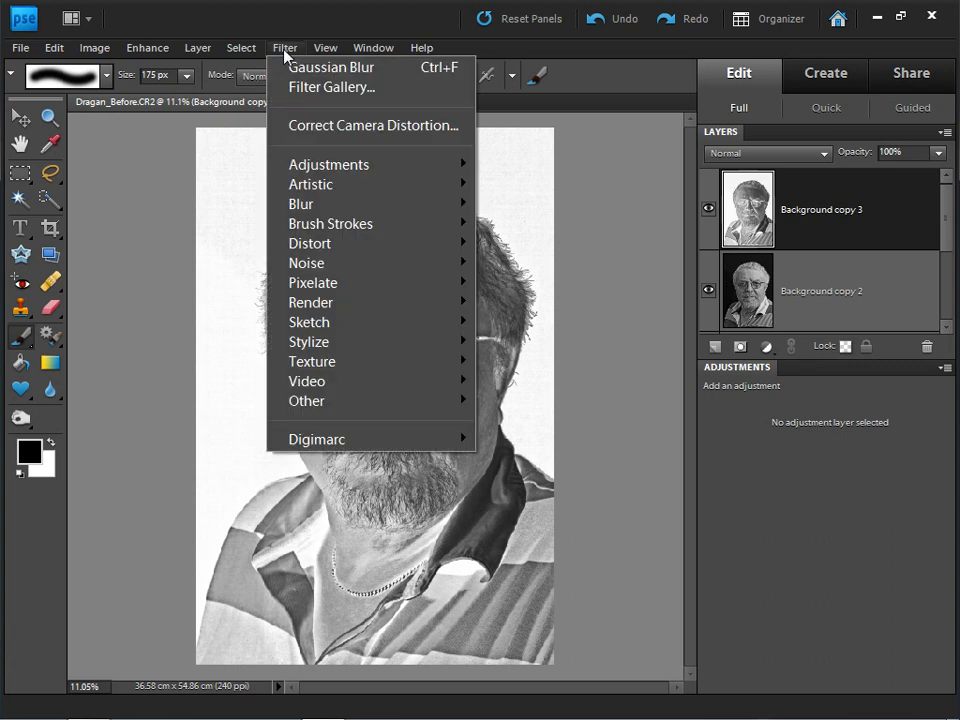
mouse_move(324, 205)
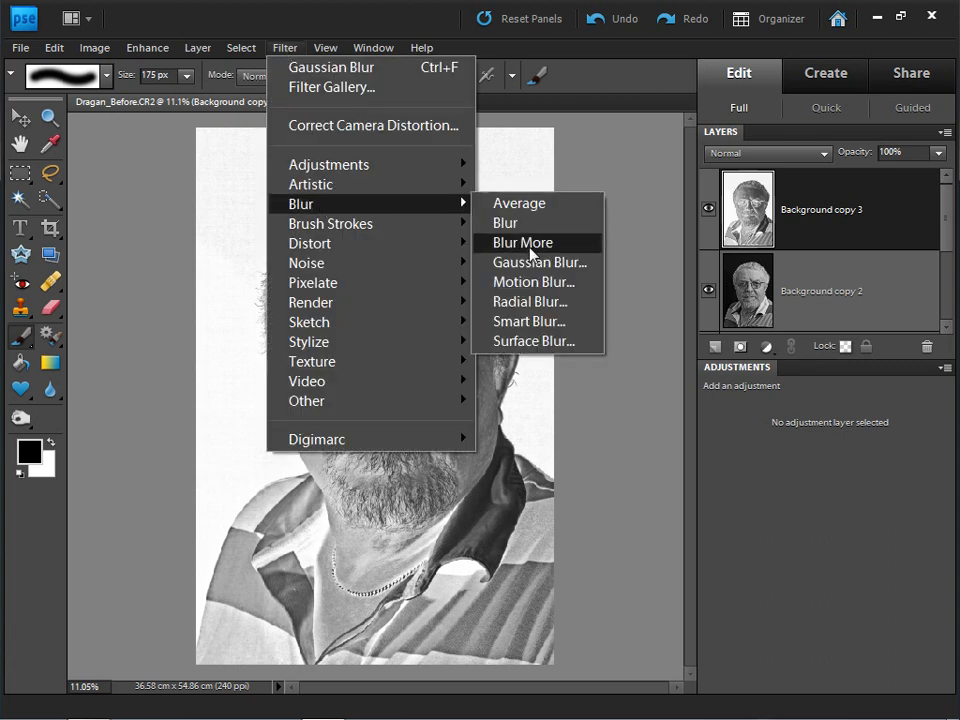
click(535, 263)
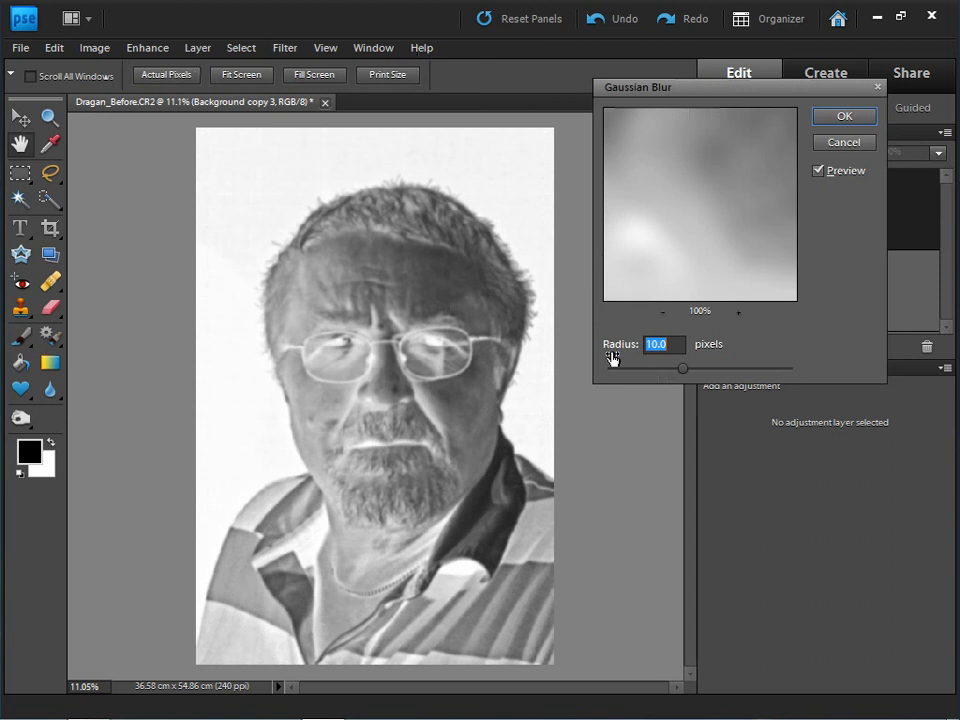
click(862, 119)
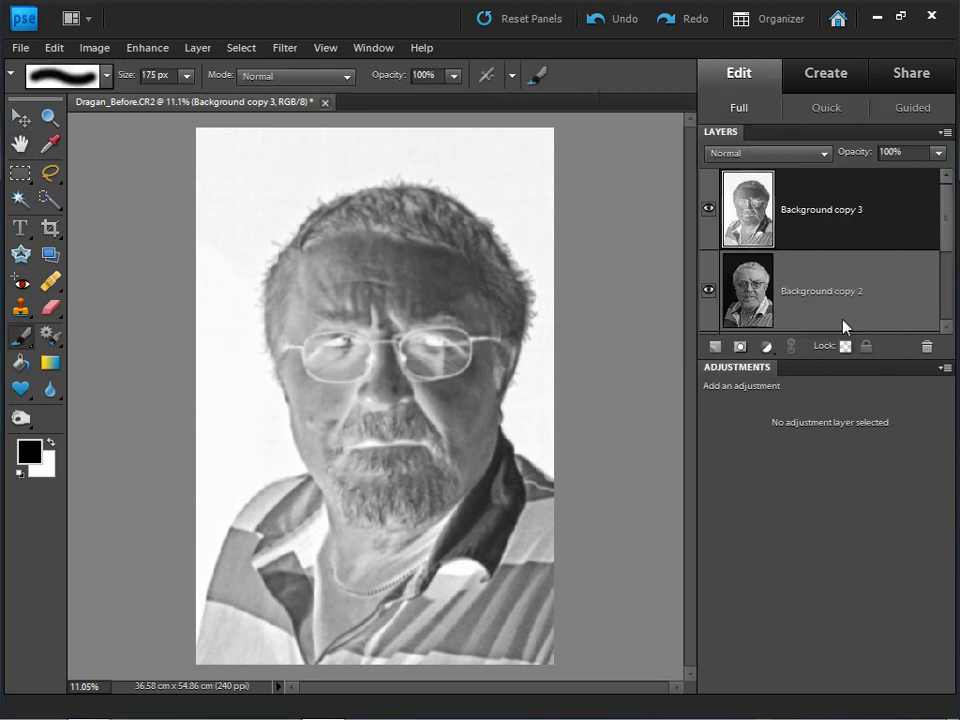
Set the blurred inverted layer to 30% opacity and Overlay blending, and toggle its visibility to compare the effect.
drag(888, 158, 851, 168)
text(3)
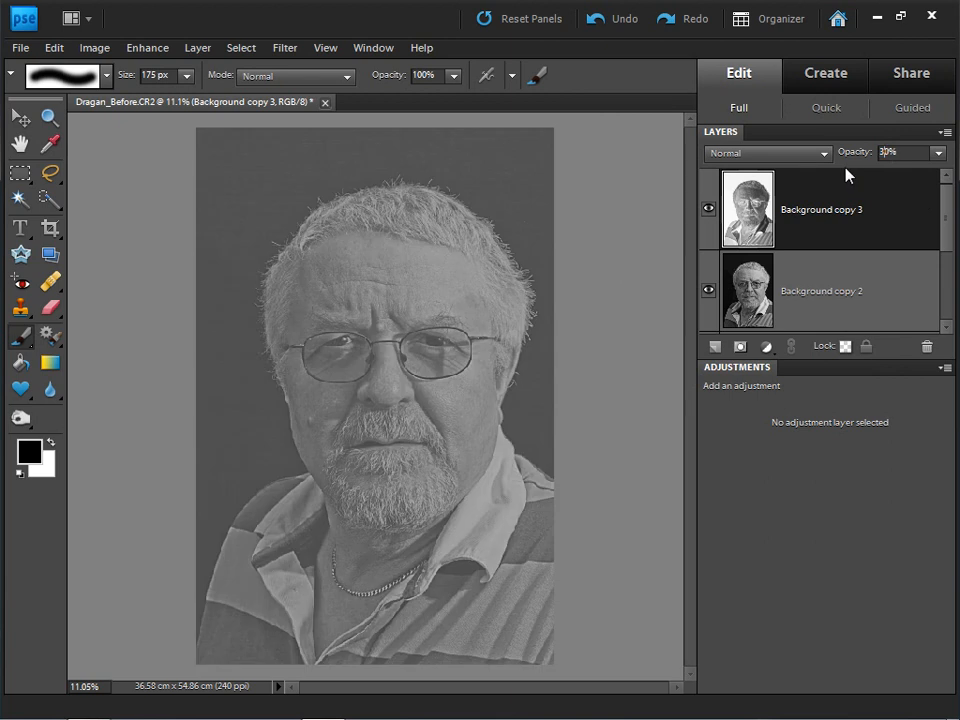
click(766, 156)
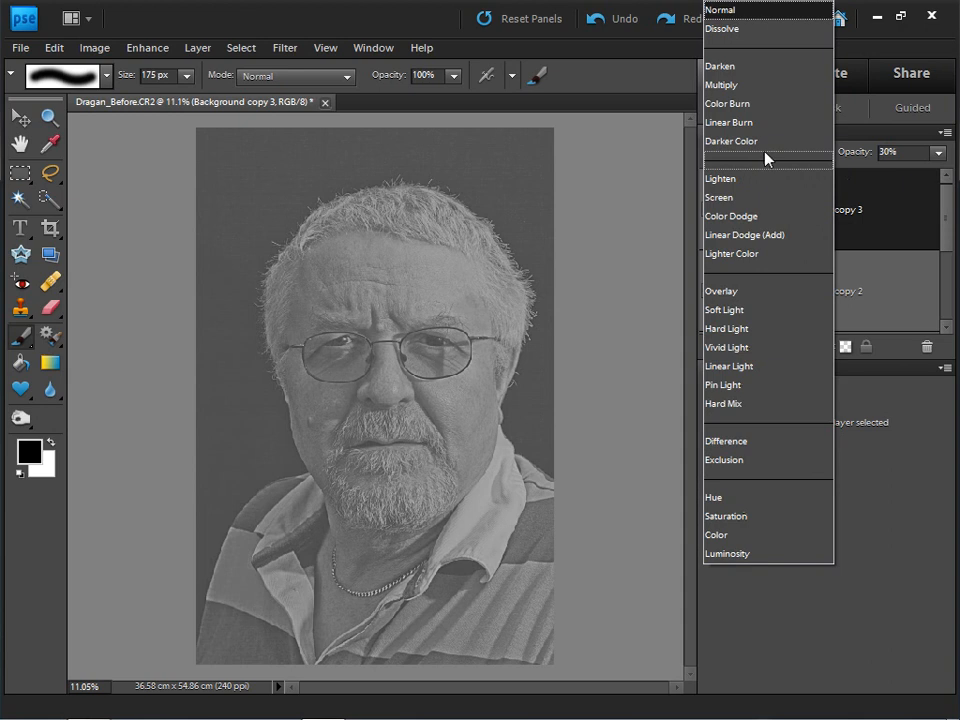
click(762, 292)
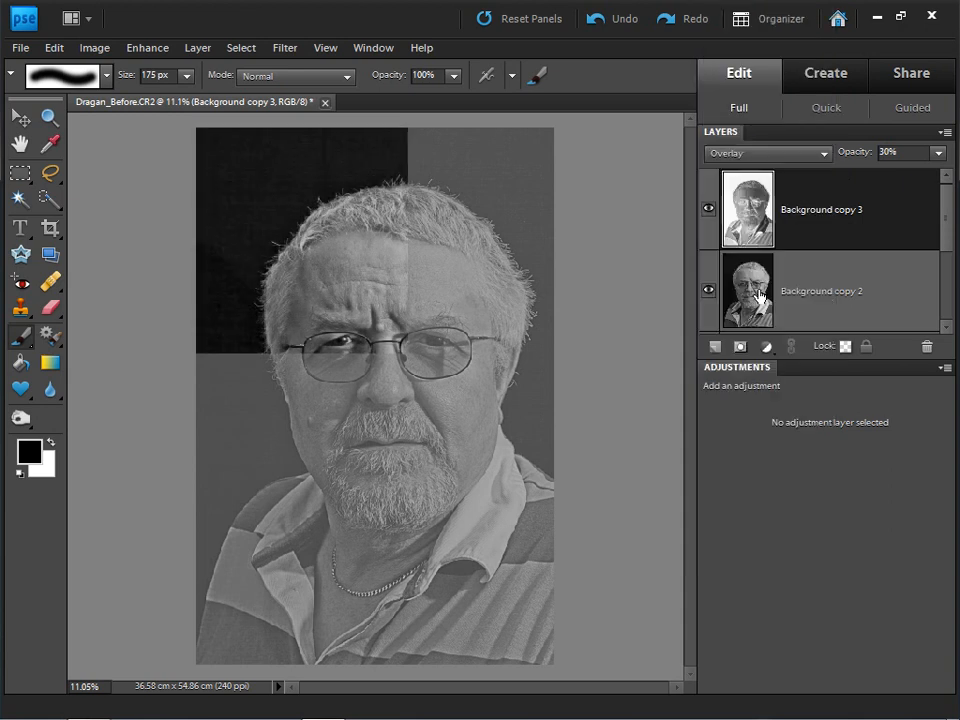
click(708, 210)
click(708, 210)
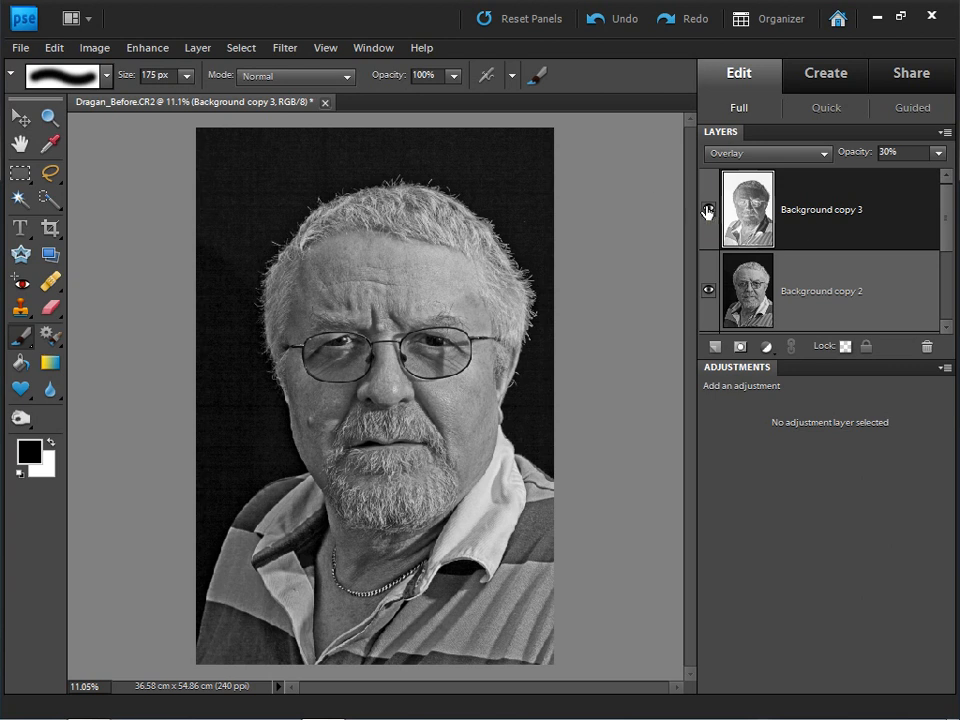
Toggle the visibility of the inverted Background copy 3 layer to compare the portrait with and without it.
click(708, 210)
click(708, 210)
click(708, 211)
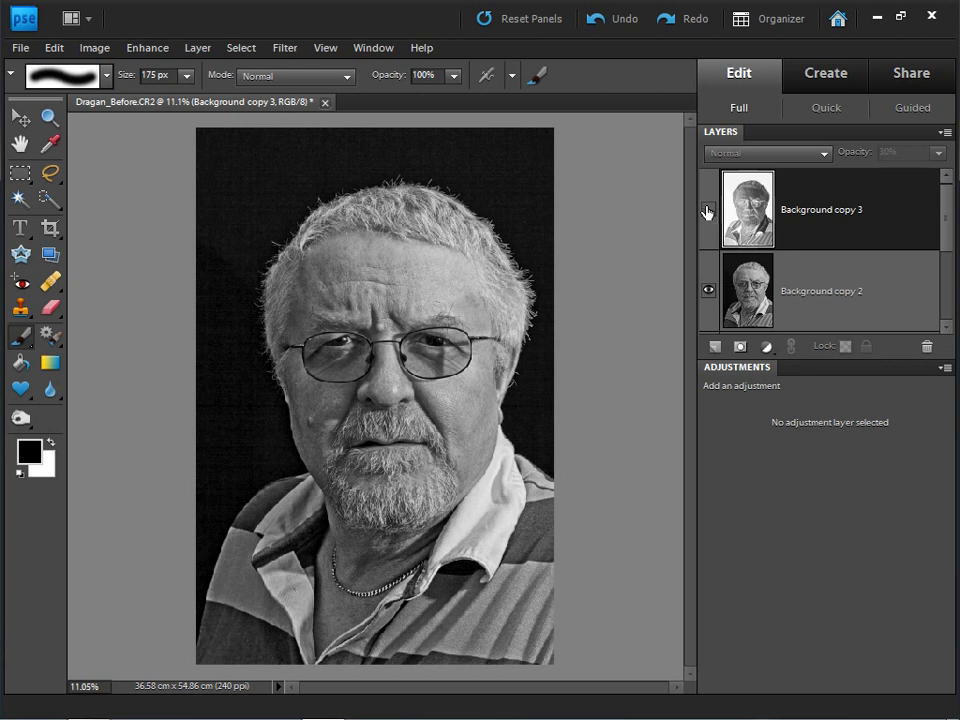
click(708, 211)
click(708, 211)
click(708, 211)
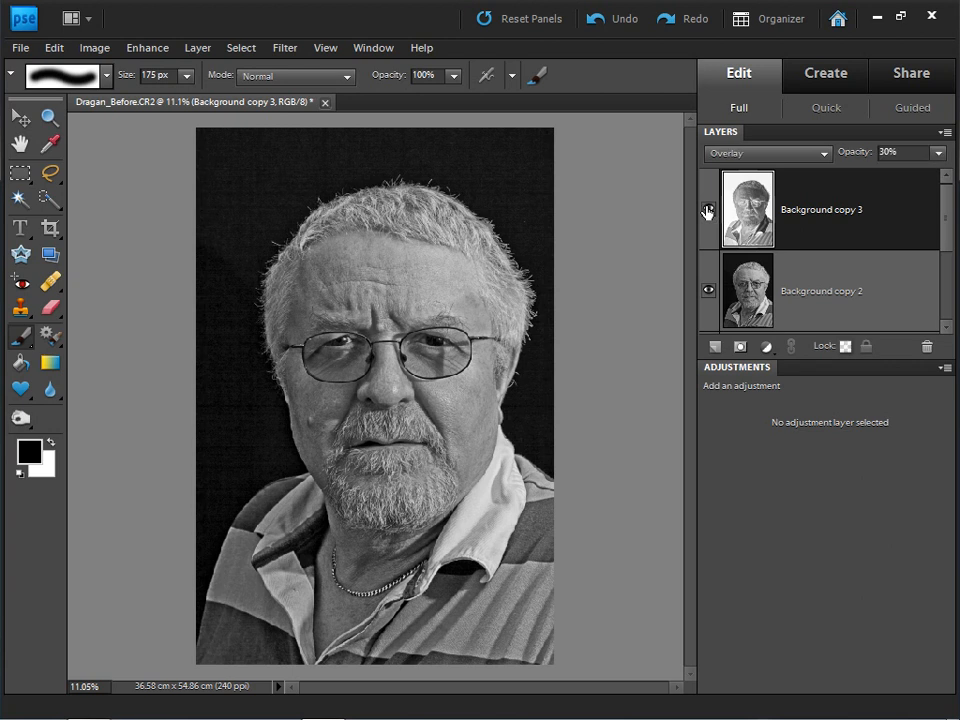
Set the black-and-white Background copy 2 layer to 50% opacity.
click(755, 288)
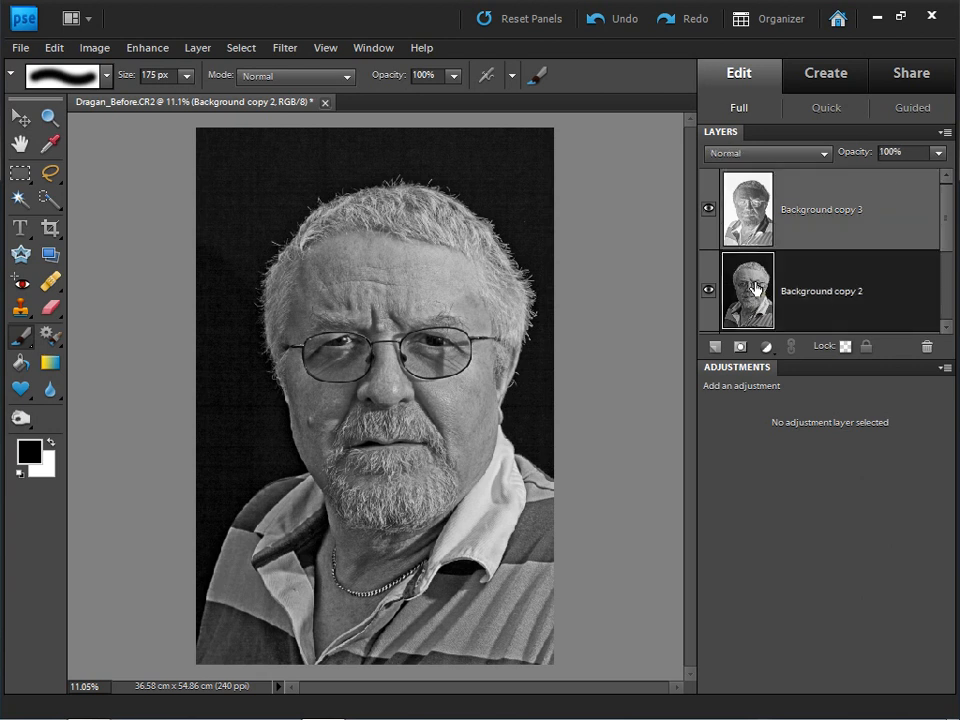
click(884, 152)
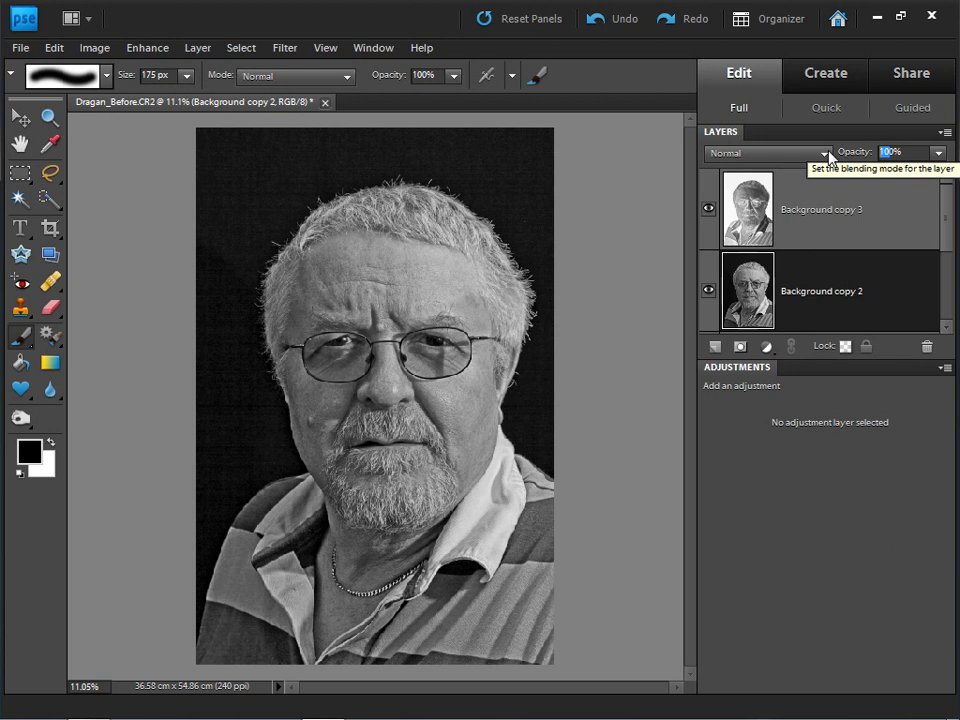
text(50)
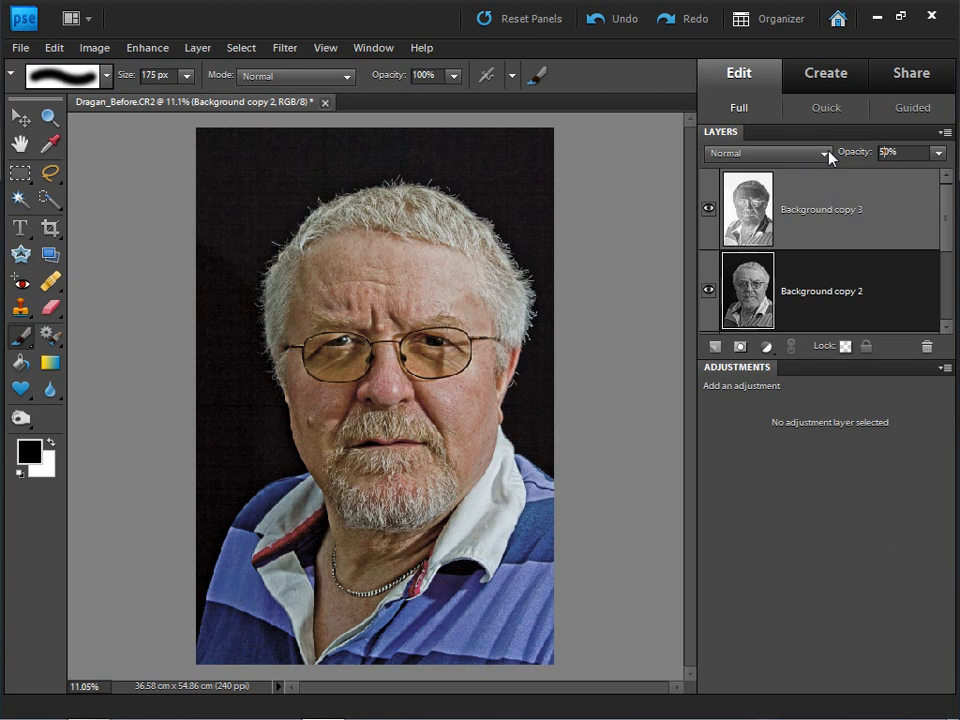
Add a Levels adjustment layer above Background copy 3 with the input black point at 25 and the white point at 230.
click(760, 225)
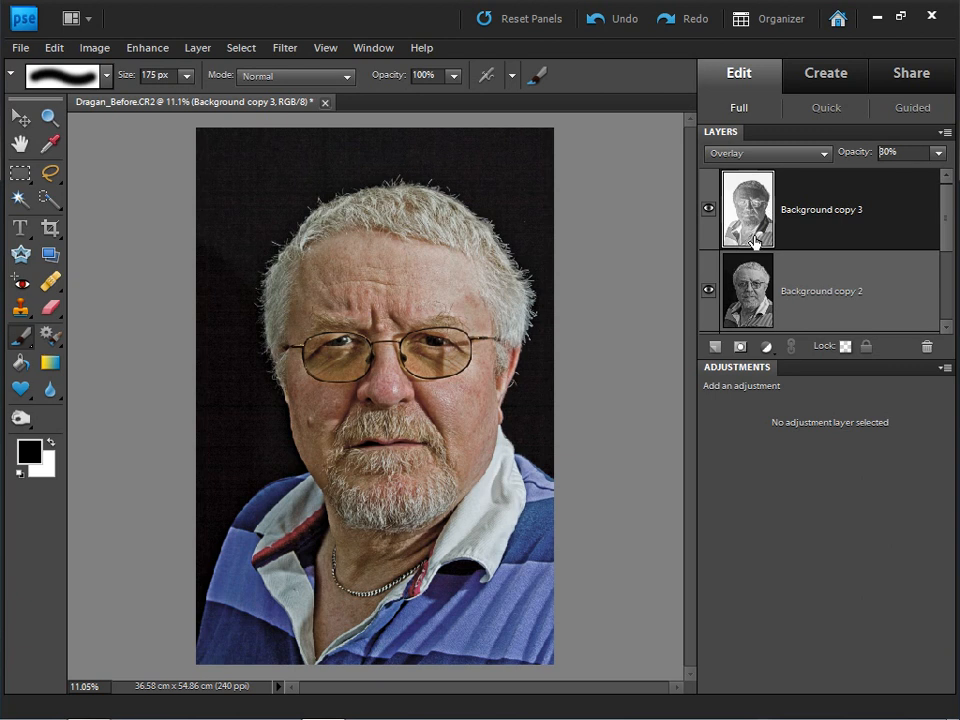
click(771, 348)
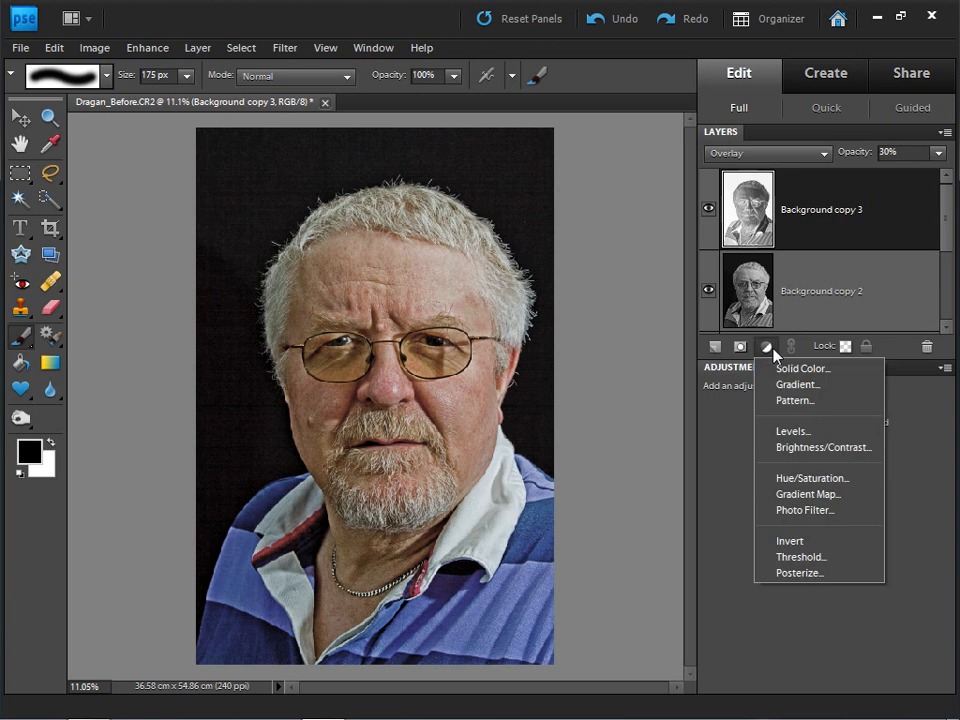
click(792, 431)
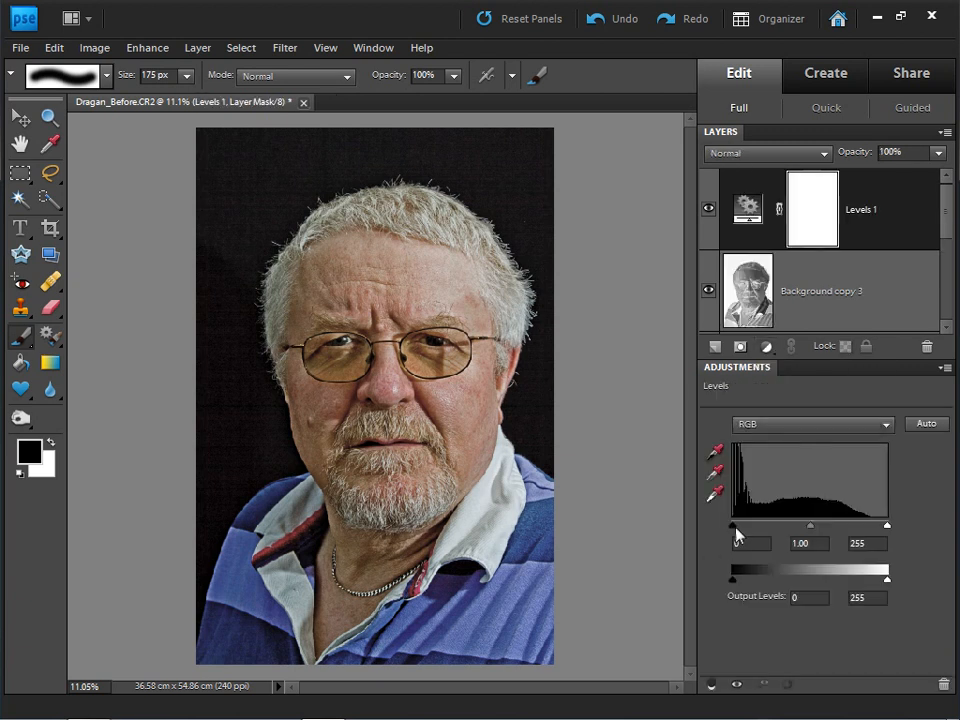
drag(734, 529, 749, 537)
drag(883, 534, 875, 534)
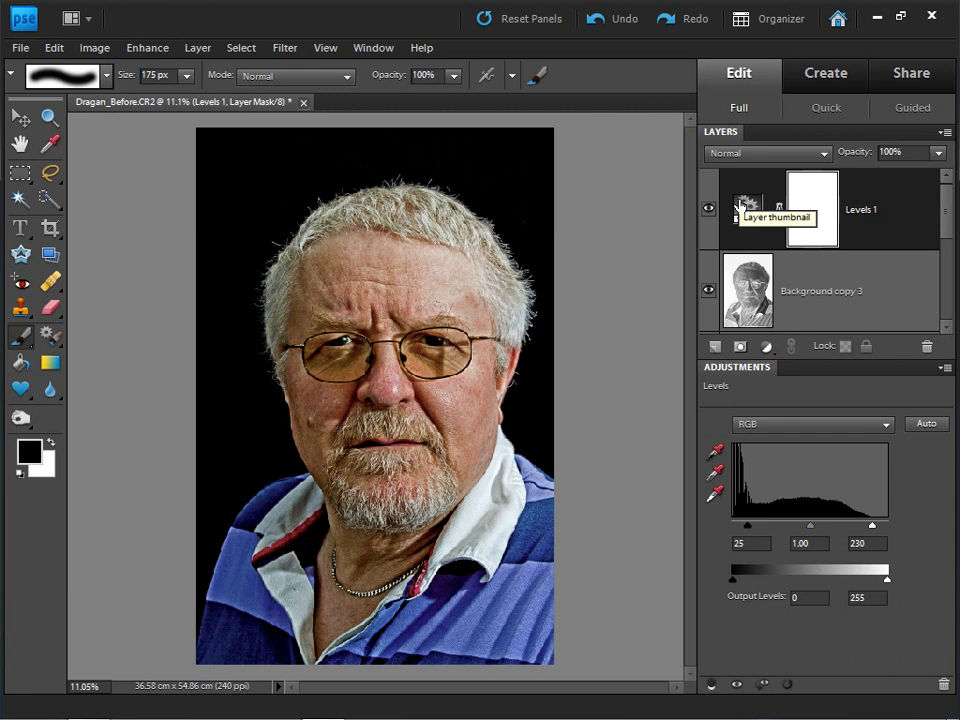
click(739, 207)
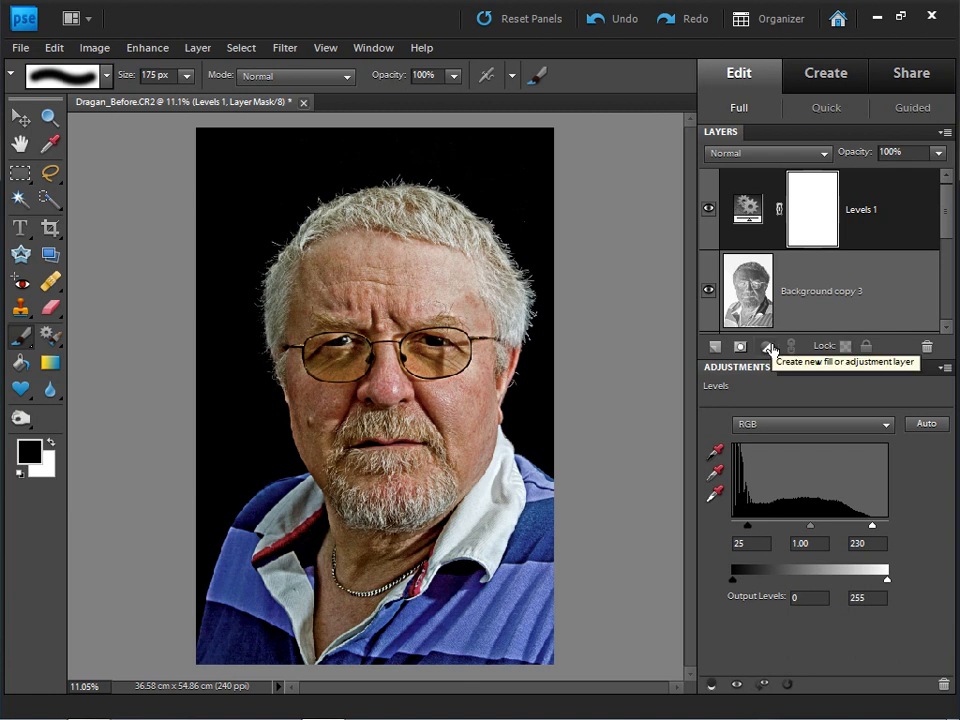
Add a Hue/Saturation adjustment layer above the Levels layer and set its Master saturation to -15.
click(769, 348)
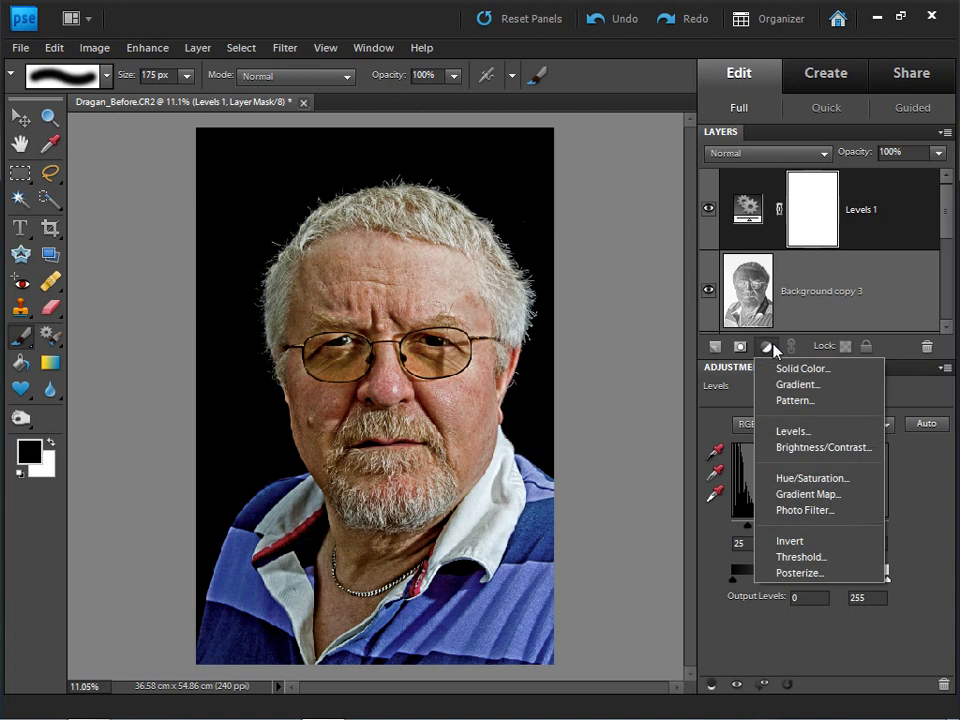
click(825, 477)
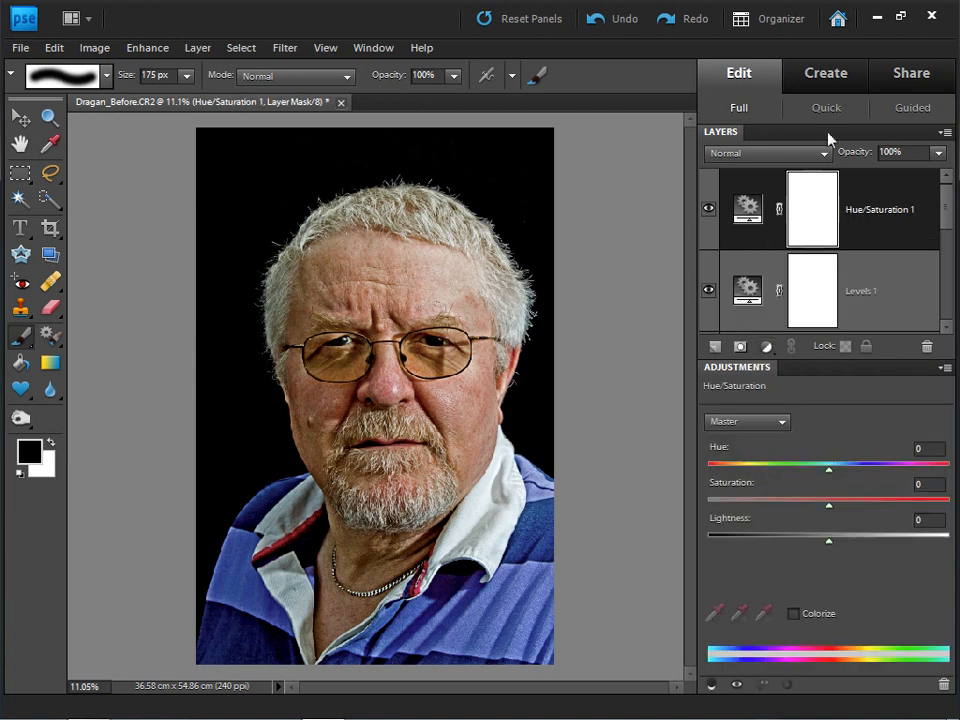
drag(828, 504, 810, 510)
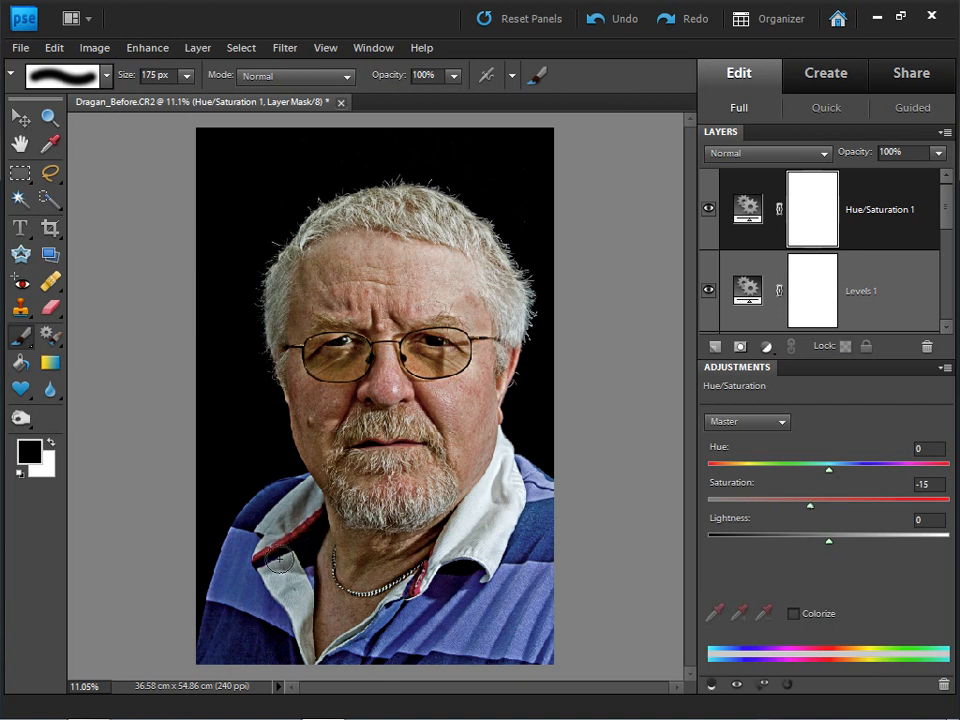
Set the saturation of the Blues to -70 and flatten the image into a single layer.
click(727, 424)
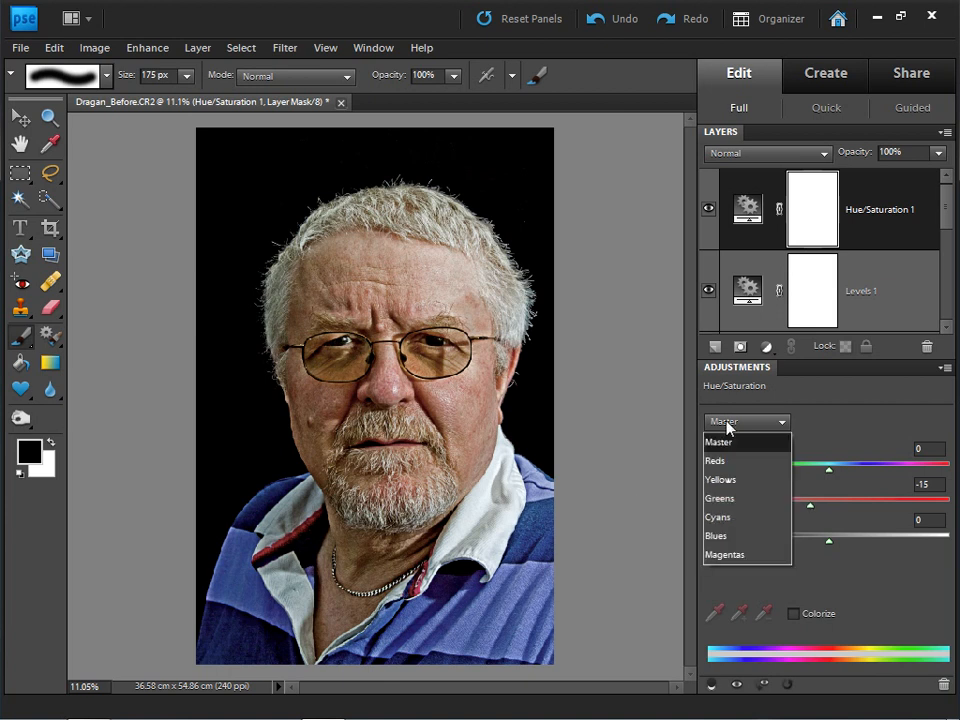
click(724, 537)
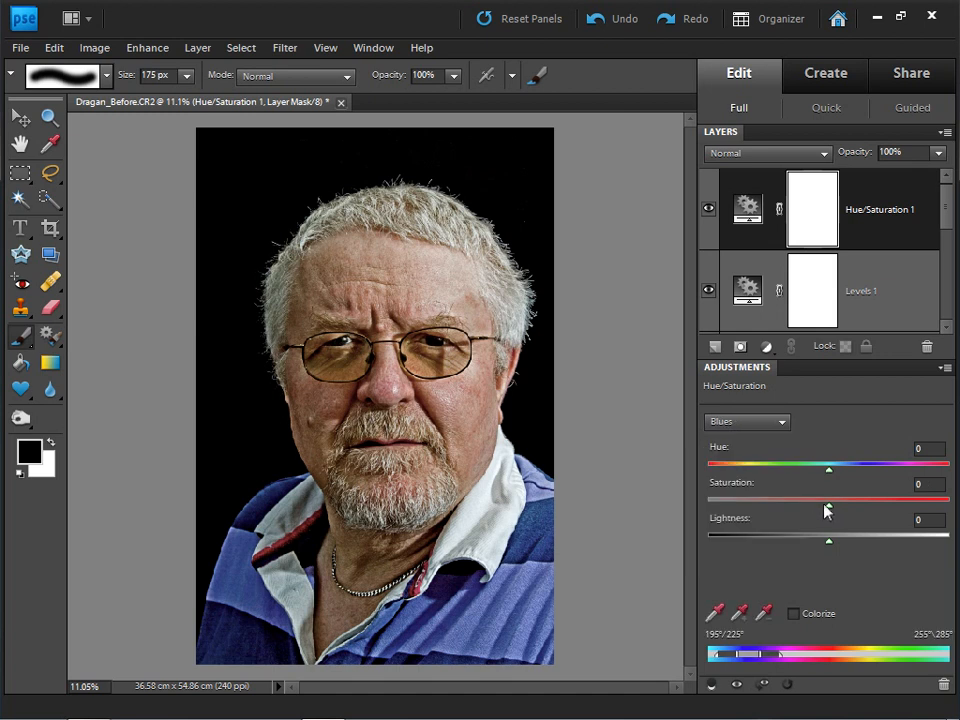
drag(830, 510, 745, 517)
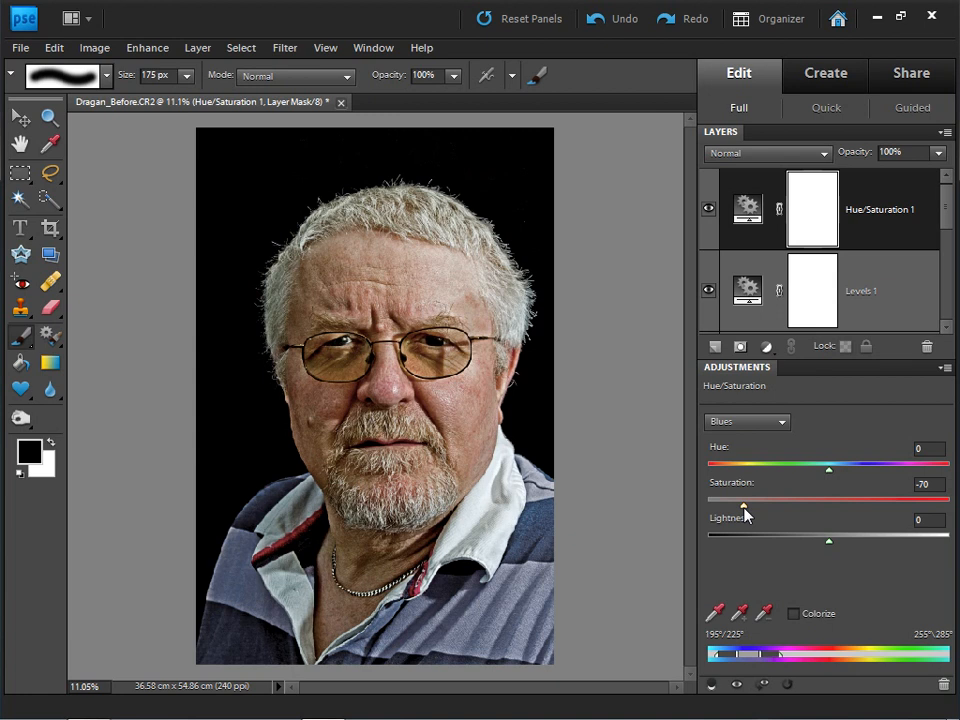
click(946, 133)
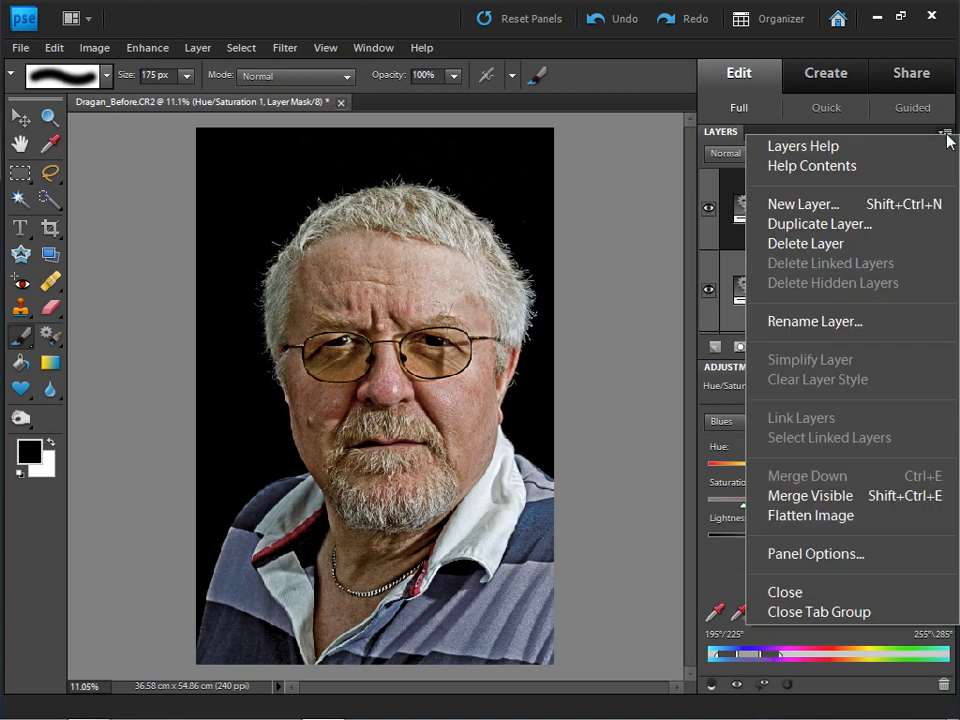
click(810, 515)
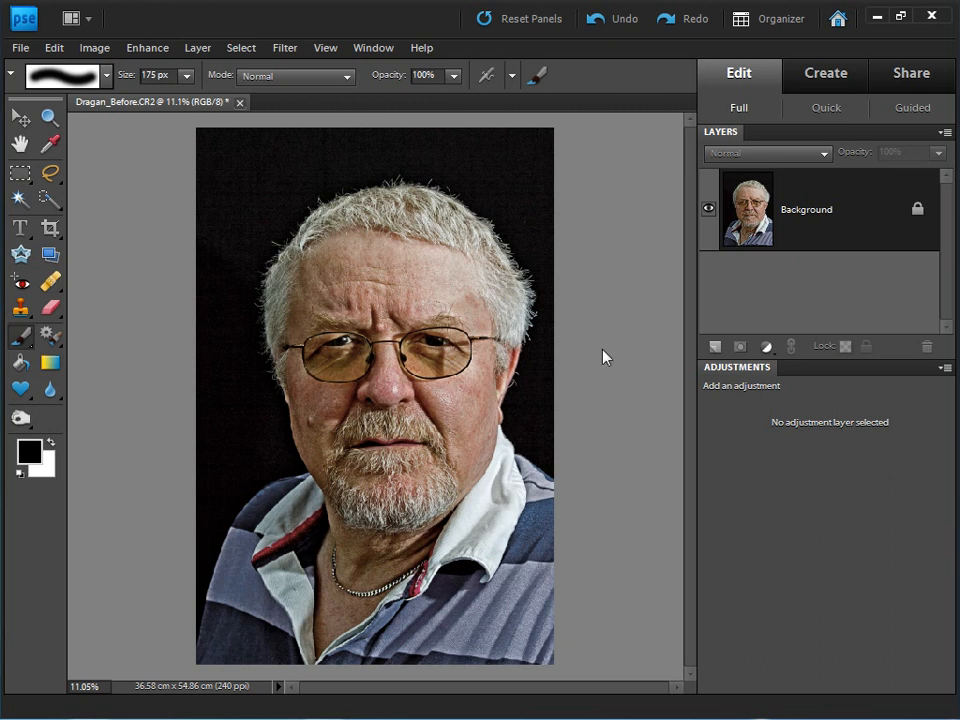
Use the Healing Brush with nearby sampled skin to remove the dark shadow streak below the eye behind the right-hand spectacle lens.
key(ctrl+plus)
key(ctrl+plus)
key(ctrl+plus)
key(ctrl+plus)
key(ctrl+plus)
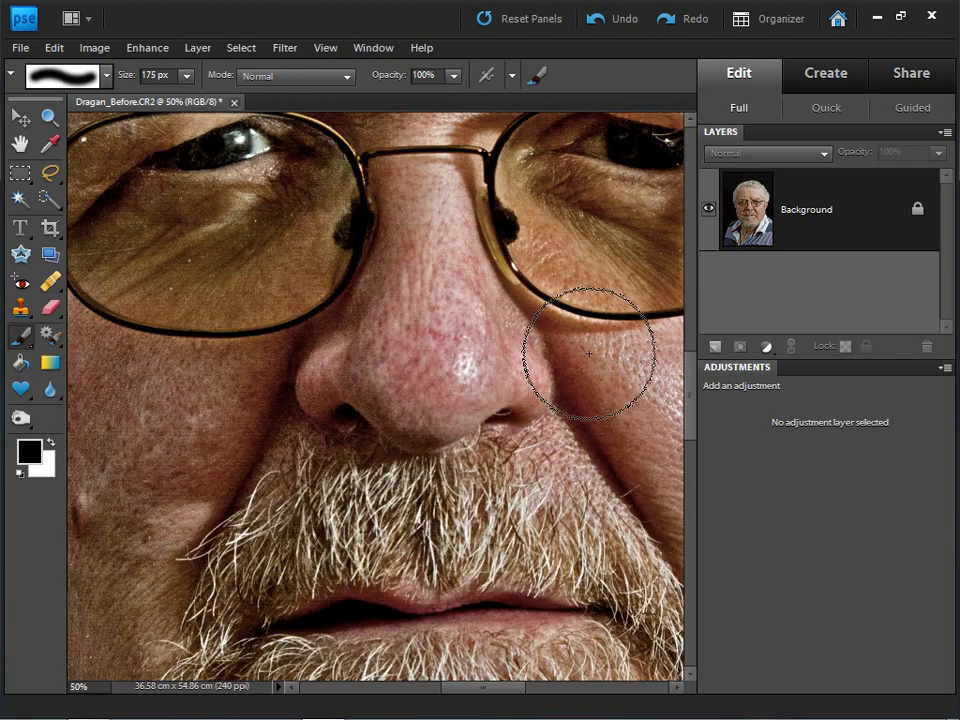
mouse_move(605, 173)
mouse_down()
mouse_move(520, 263)
mouse_move(238, 324)
mouse_move(424, 356)
mouse_move(379, 285)
mouse_move(396, 330)
mouse_move(360, 332)
mouse_move(390, 332)
mouse_up()
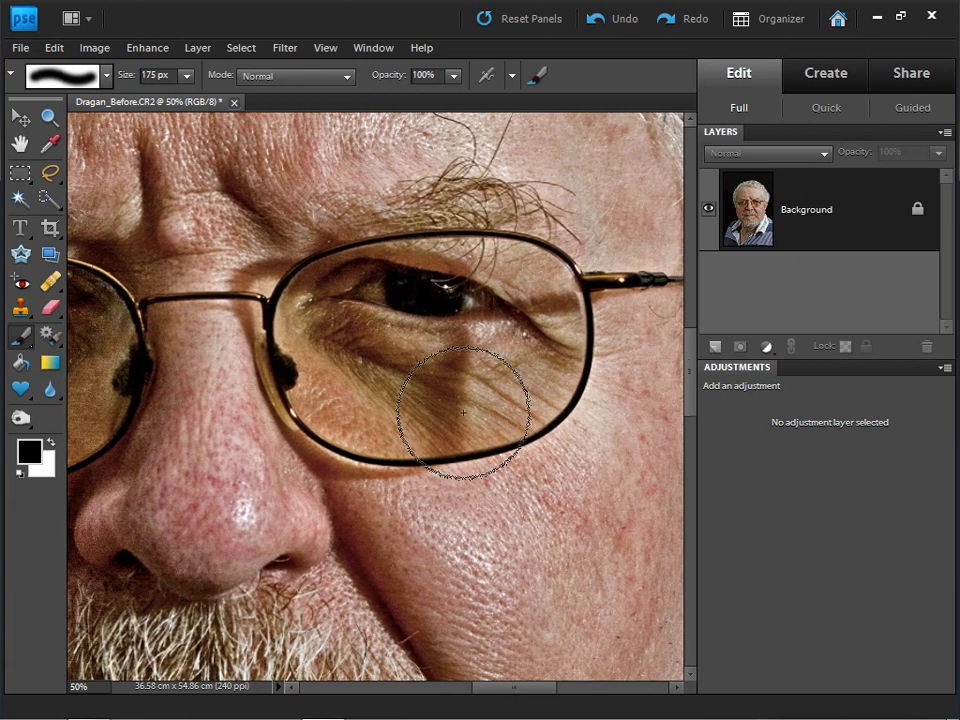
click(50, 282)
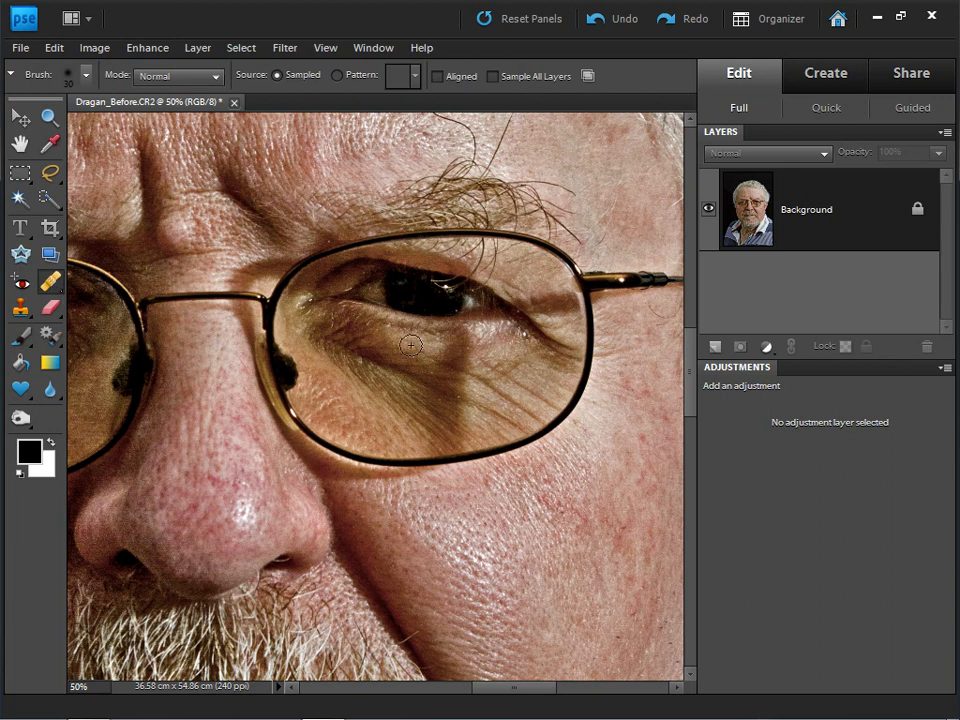
key(alt)
alt+click(398, 337)
mouse_move(441, 333)
mouse_down()
mouse_move(469, 342)
mouse_move(428, 364)
mouse_move(467, 370)
mouse_move(454, 364)
mouse_move(451, 415)
mouse_move(414, 401)
mouse_move(429, 420)
mouse_move(472, 406)
mouse_up()
alt+click(408, 350)
alt+click(399, 386)
alt+click(387, 379)
alt+click(403, 374)
alt+click(396, 352)
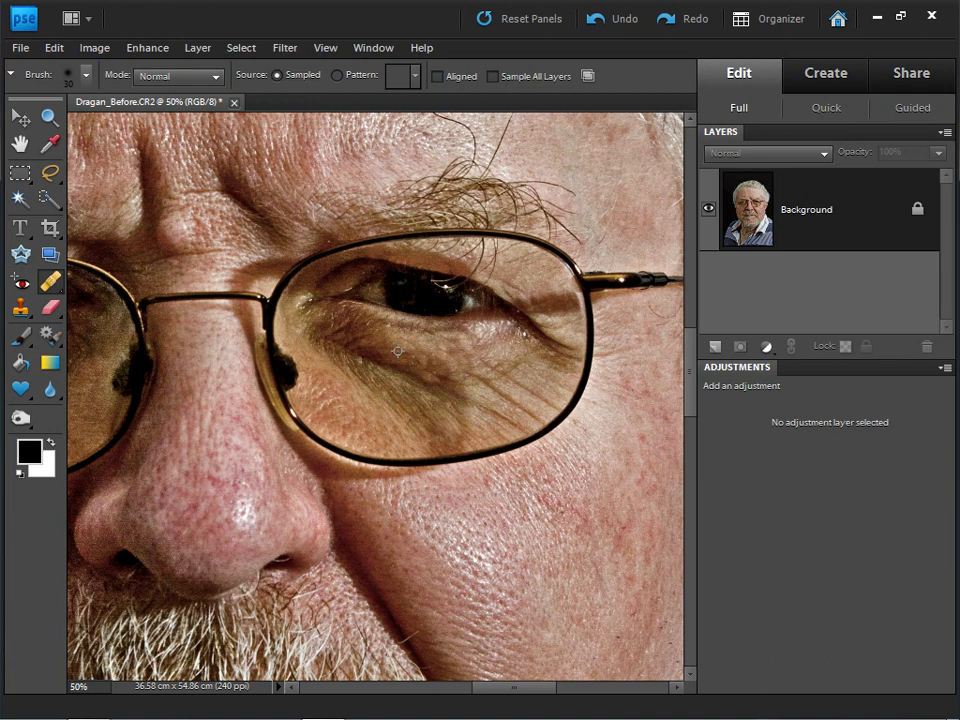
mouse_move(420, 356)
mouse_down()
mouse_move(447, 377)
mouse_move(416, 360)
mouse_up()
alt+click(468, 363)
alt+click(484, 416)
drag(461, 405, 472, 412)
alt+click(540, 274)
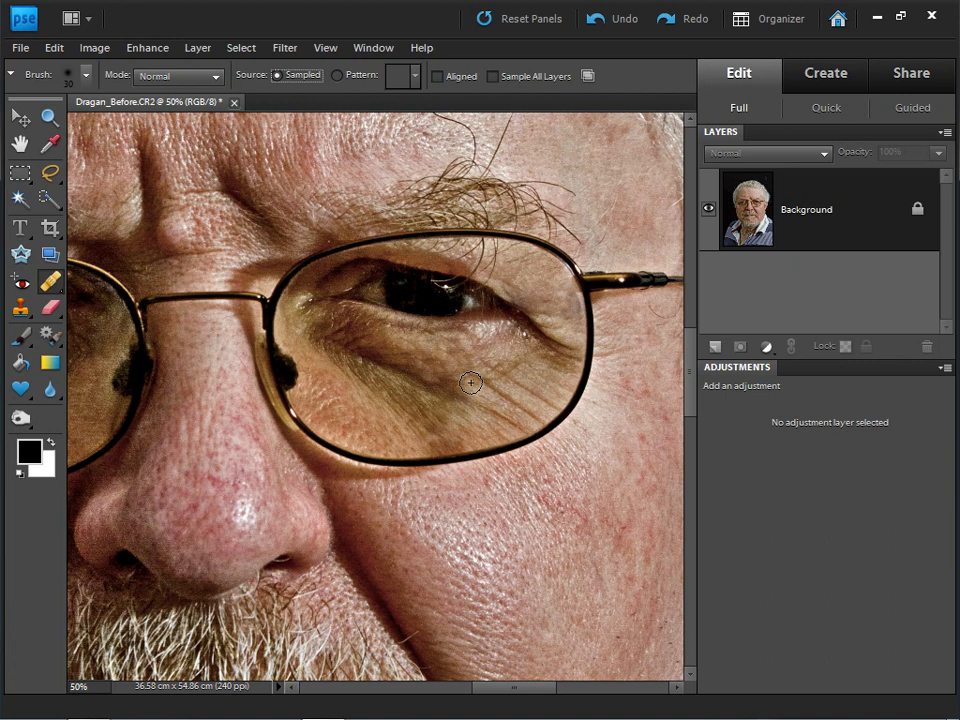
Add a Hue/Saturation adjustment layer above the flattened Background and set its Master saturation to -100.
key(ctrl+minus)
key(ctrl+minus)
key(ctrl+minus)
key(ctrl+minus)
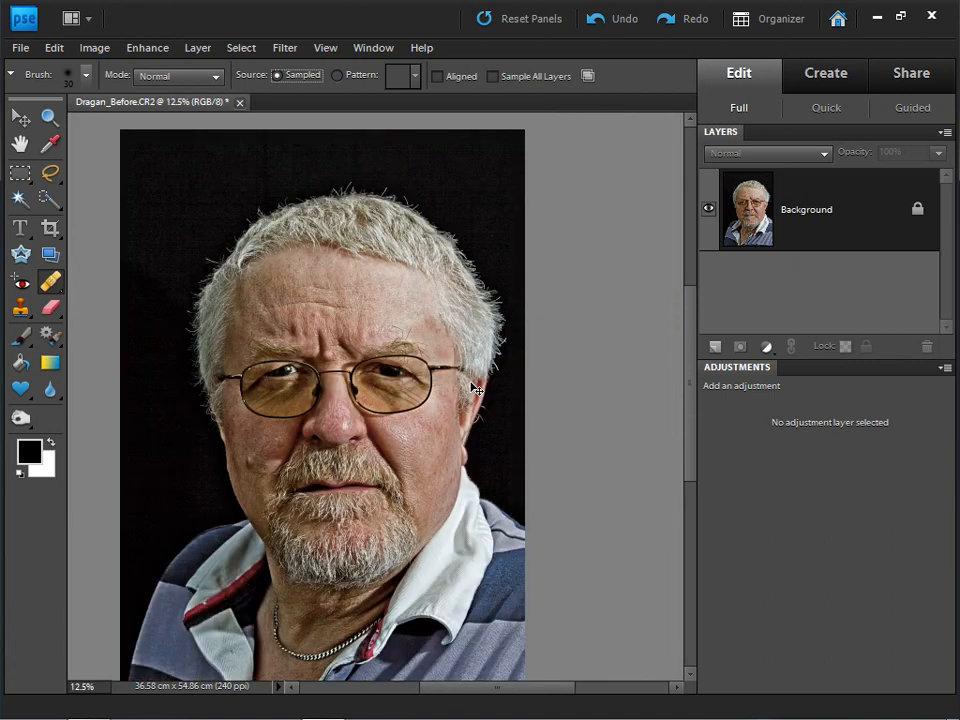
key(ctrl+minus)
key(ctrl+plus)
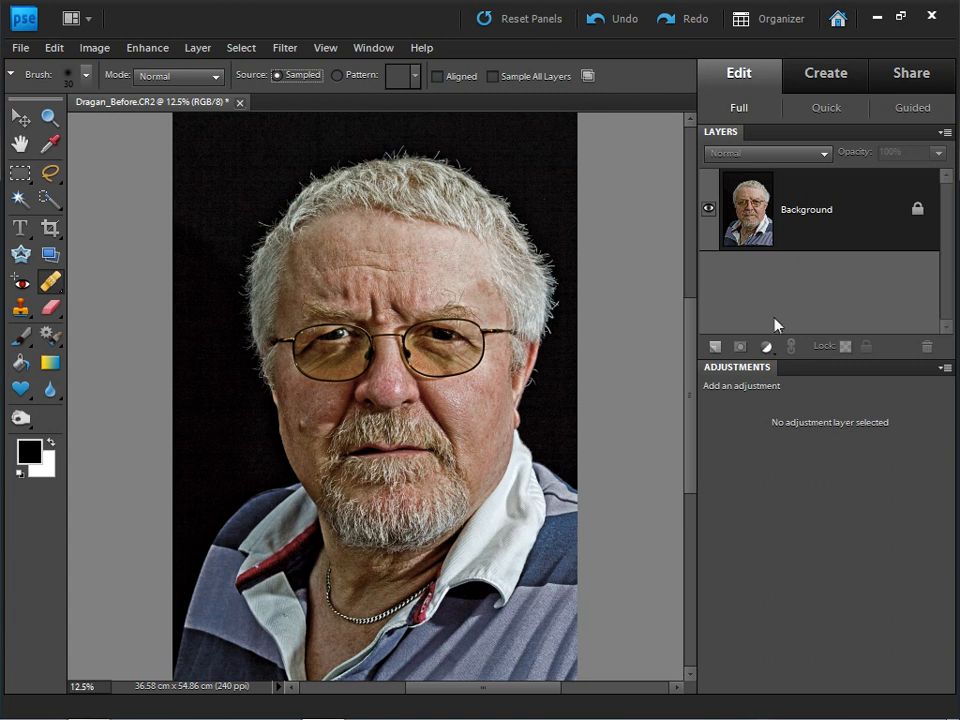
click(766, 347)
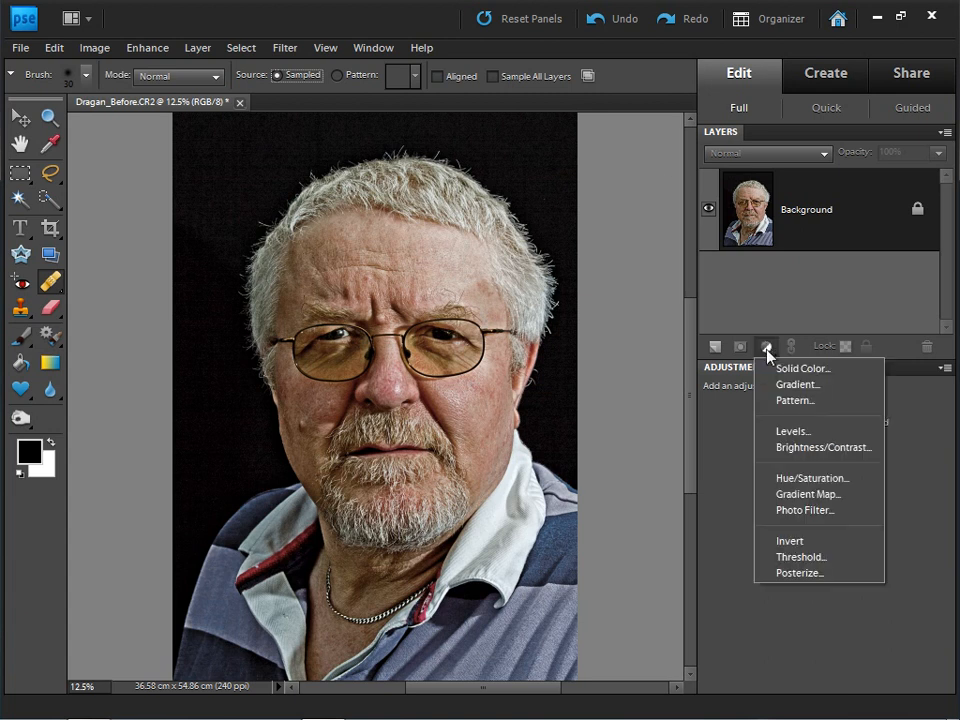
click(813, 478)
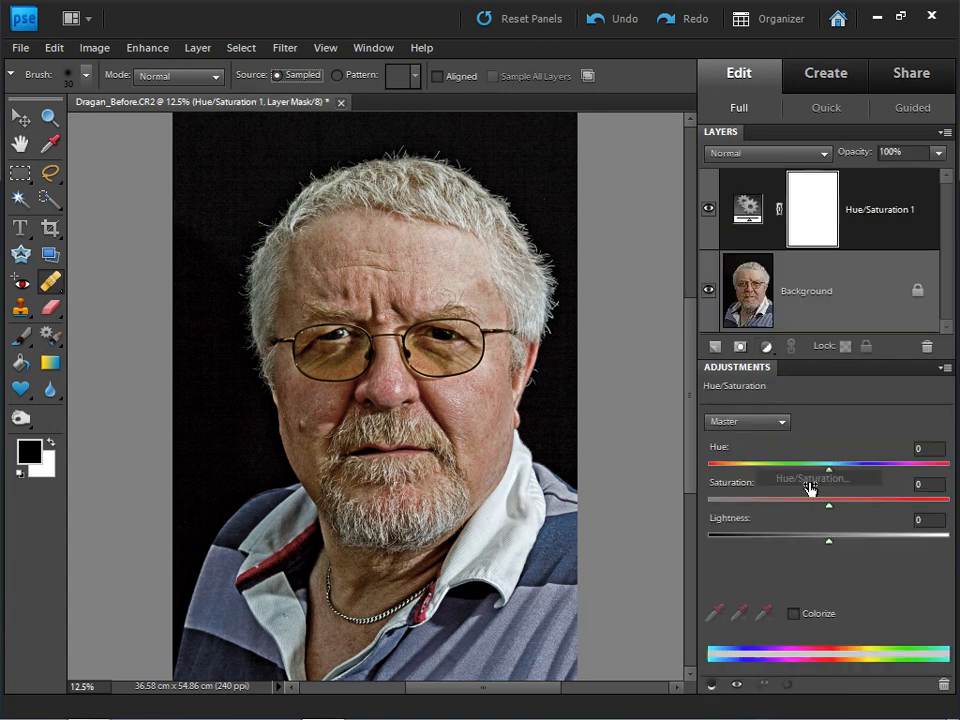
drag(819, 508, 711, 506)
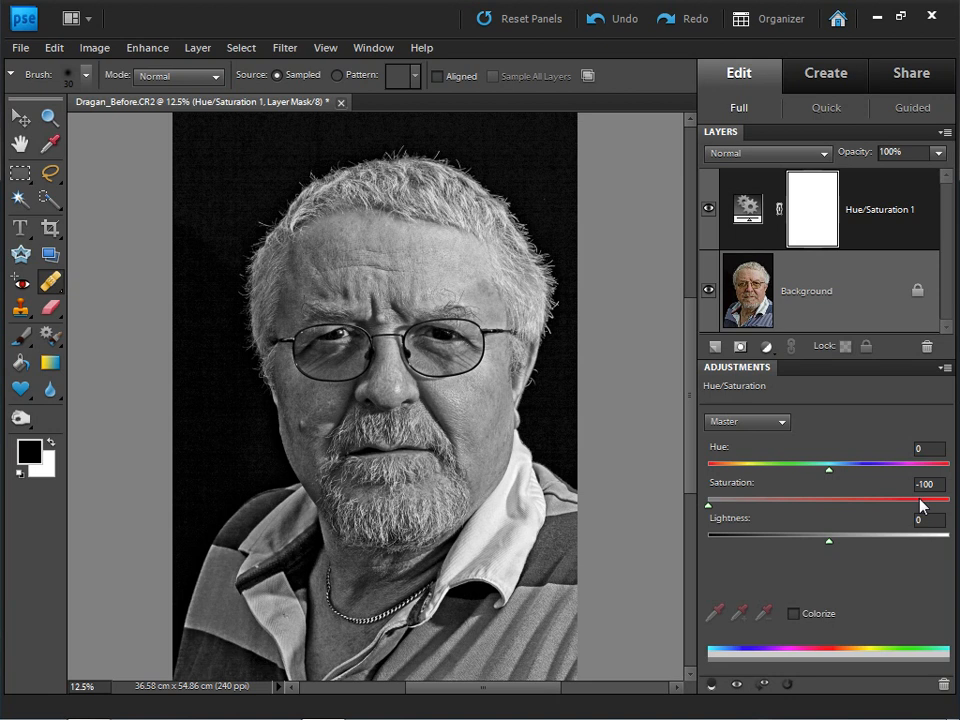
In the Hue/Saturation layer, set the Reds lightness to -31 and the Yellows lightness to +30.
click(745, 422)
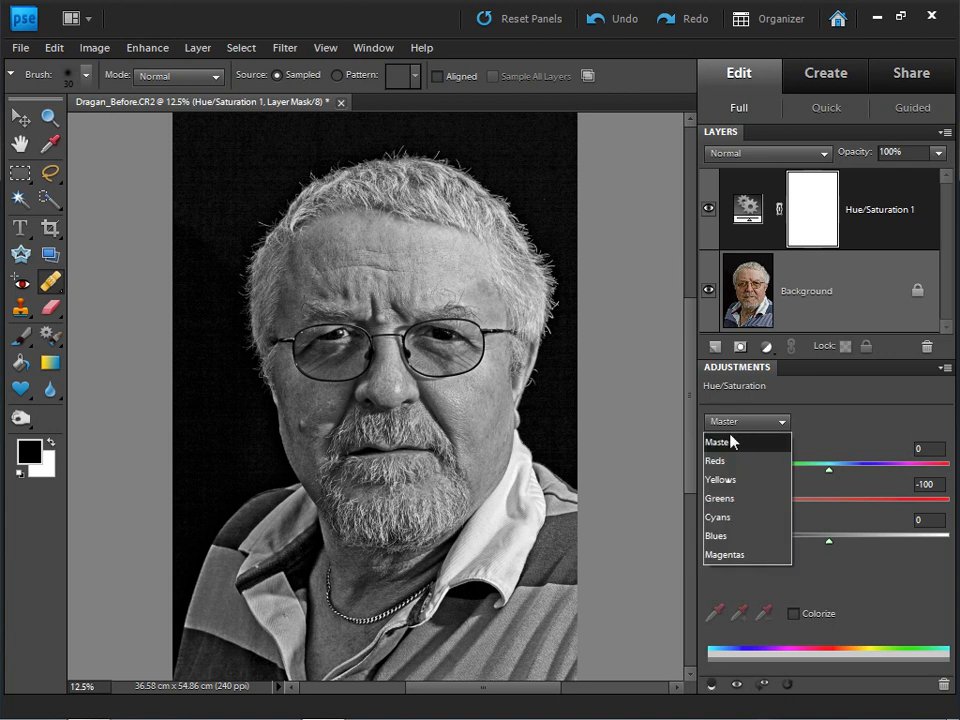
click(733, 462)
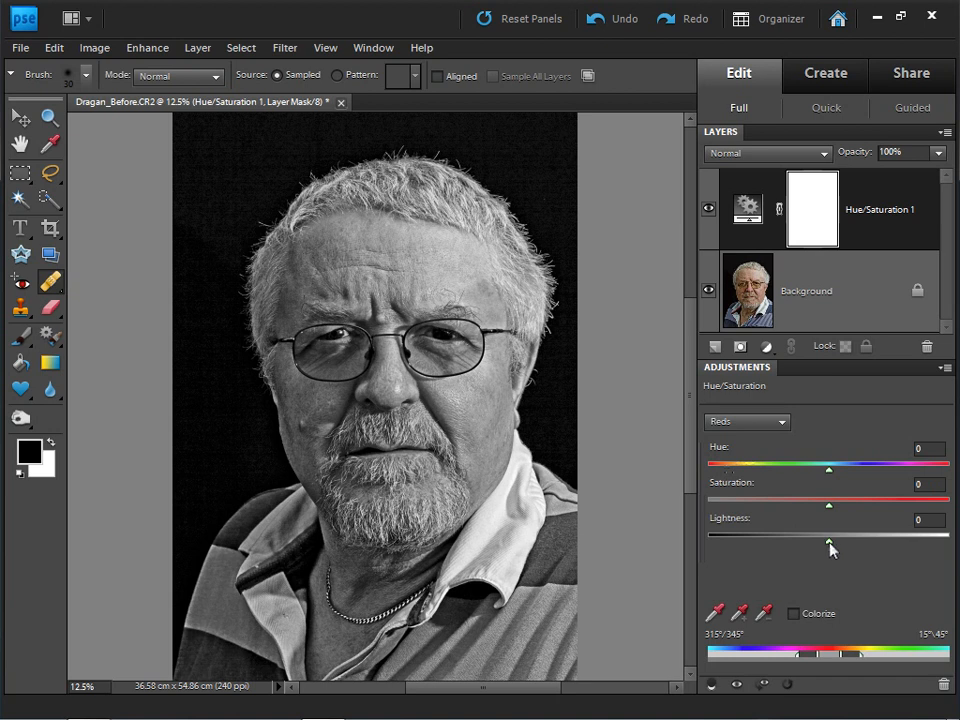
drag(828, 541, 791, 543)
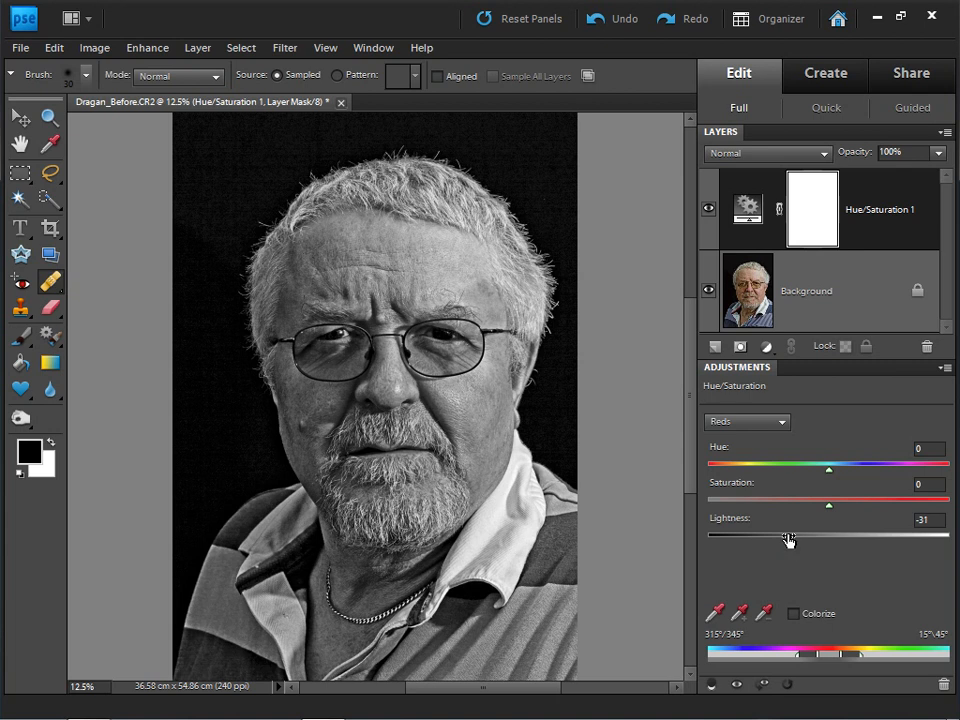
click(749, 424)
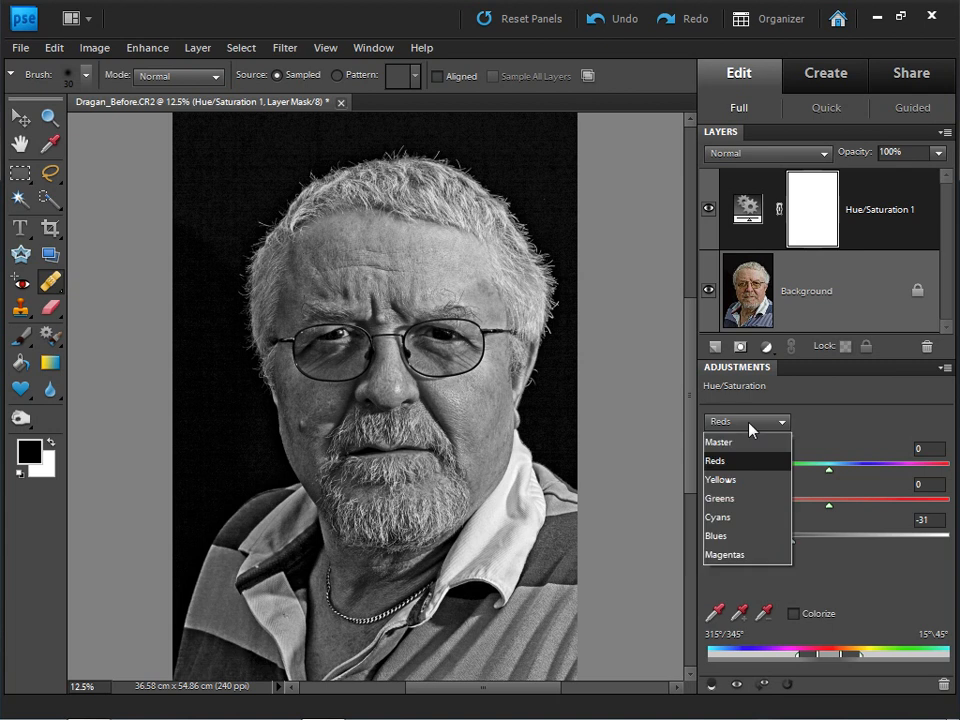
click(752, 480)
drag(829, 548, 865, 547)
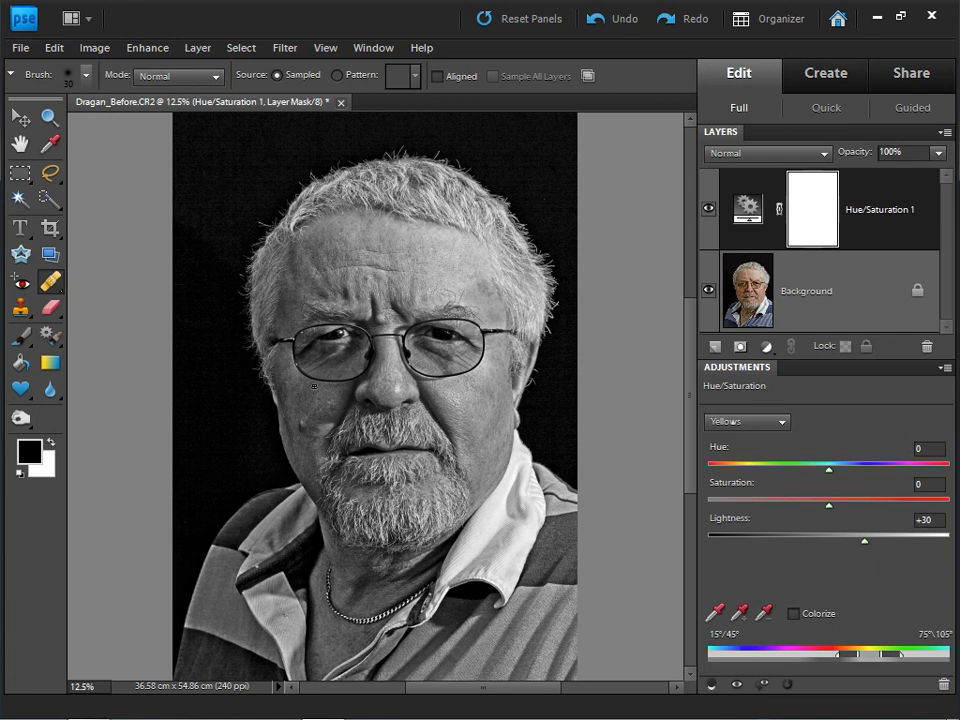
In the Hue/Saturation layer, set the lightness of the Blues to -100.
click(744, 422)
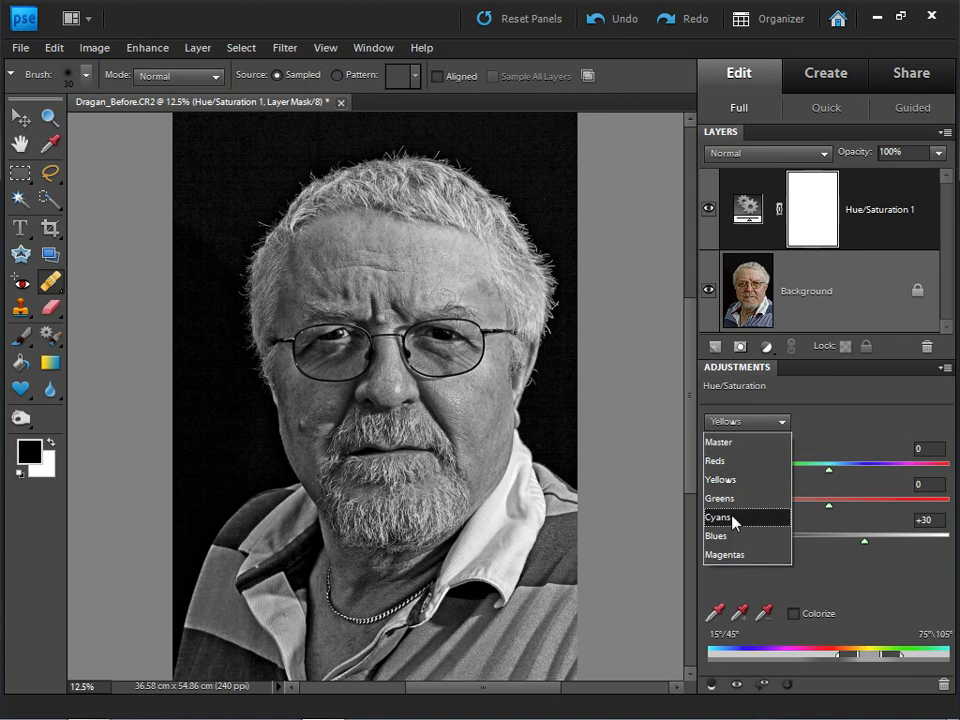
click(739, 537)
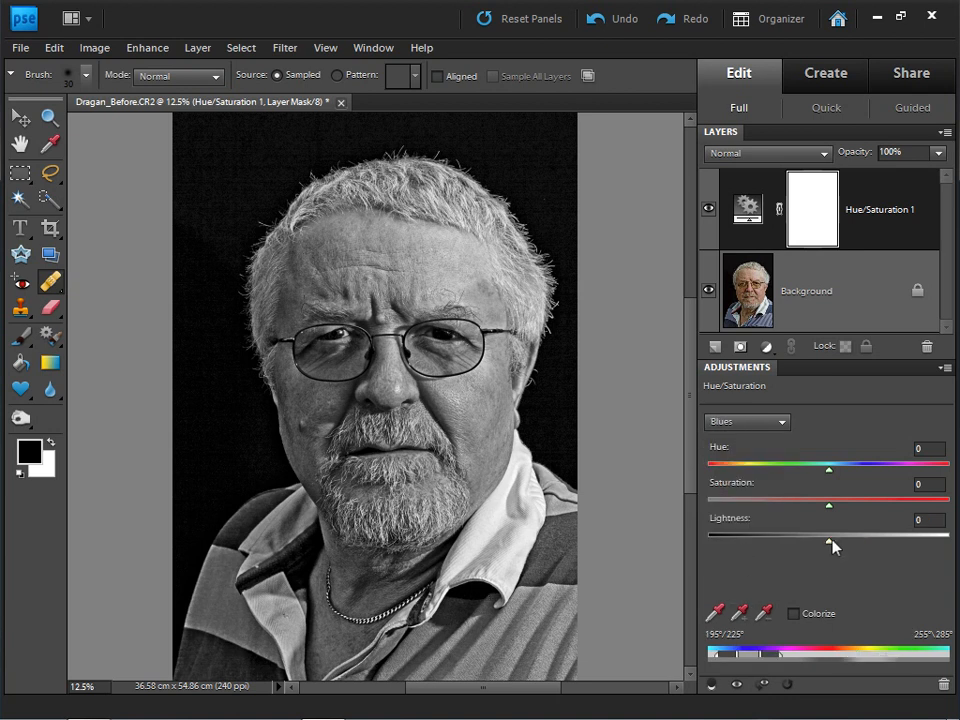
drag(833, 545, 676, 548)
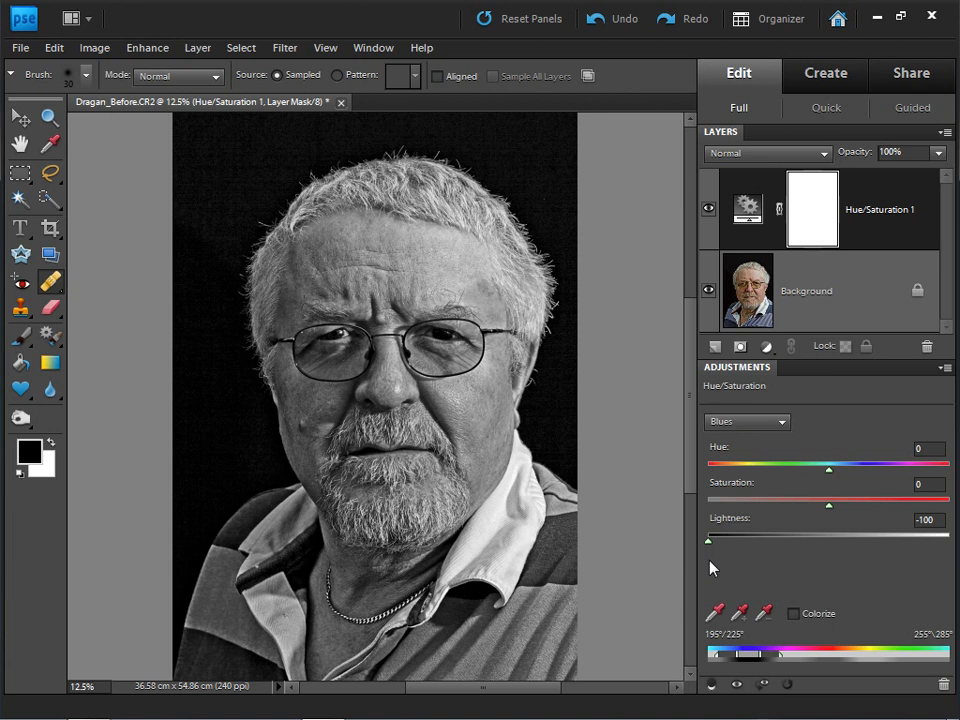
Add a Levels adjustment layer above the Hue/Saturation layer with the black input level at 14 and the white input level at 230.
click(767, 347)
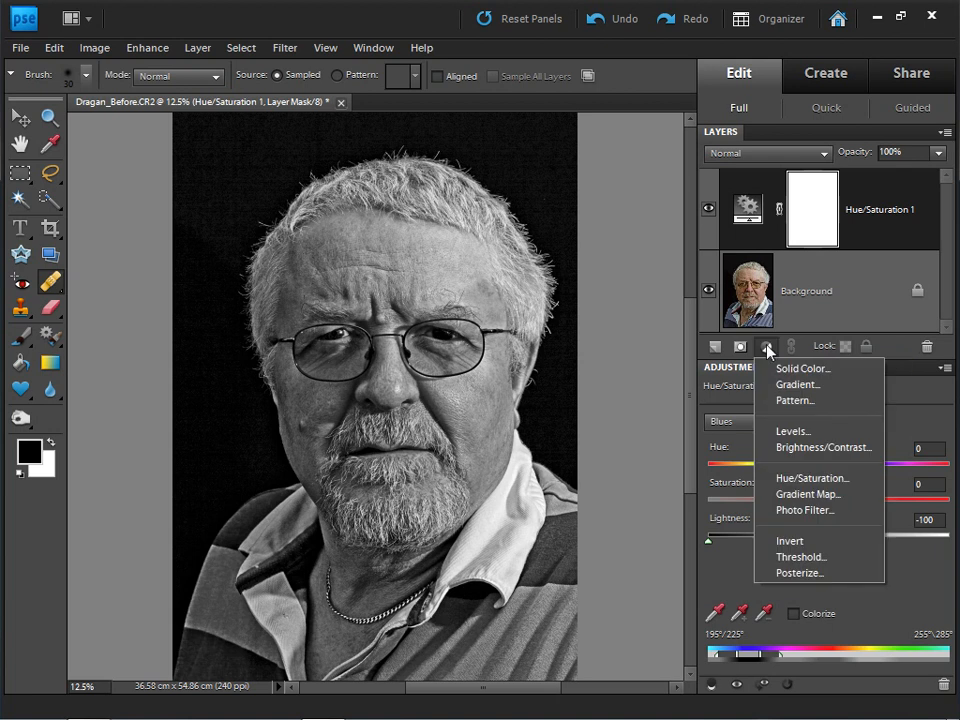
click(778, 432)
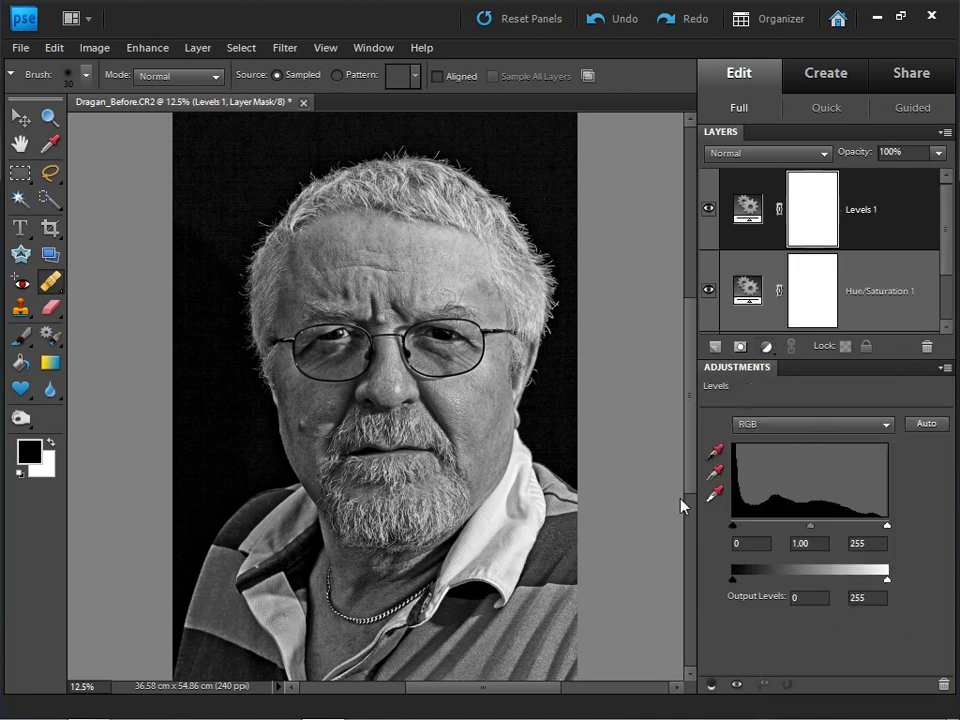
drag(734, 524, 739, 525)
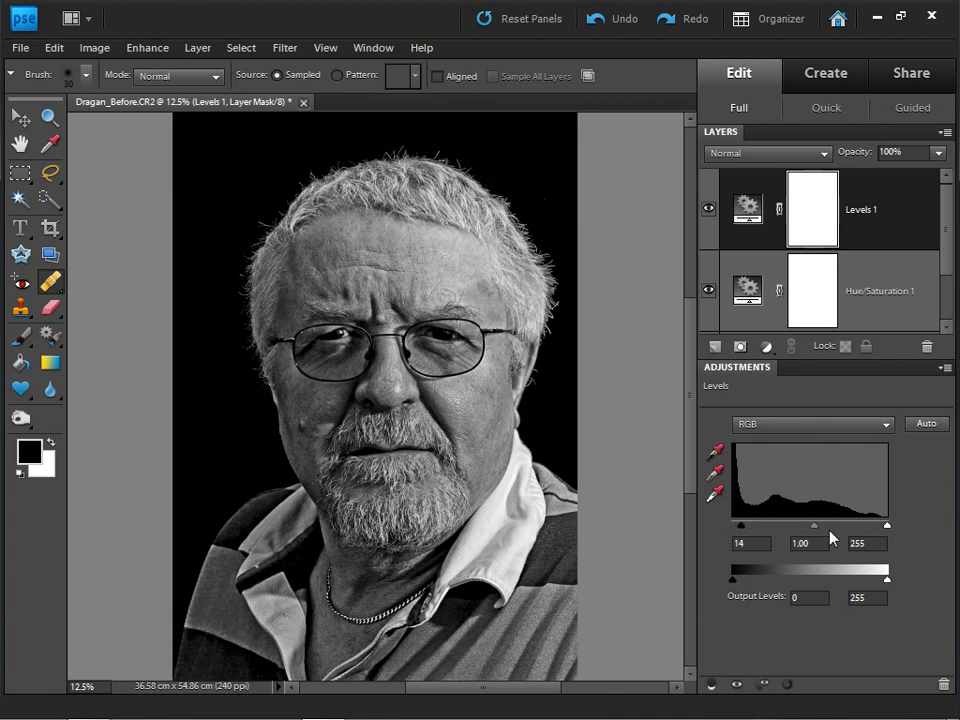
drag(888, 525, 874, 526)
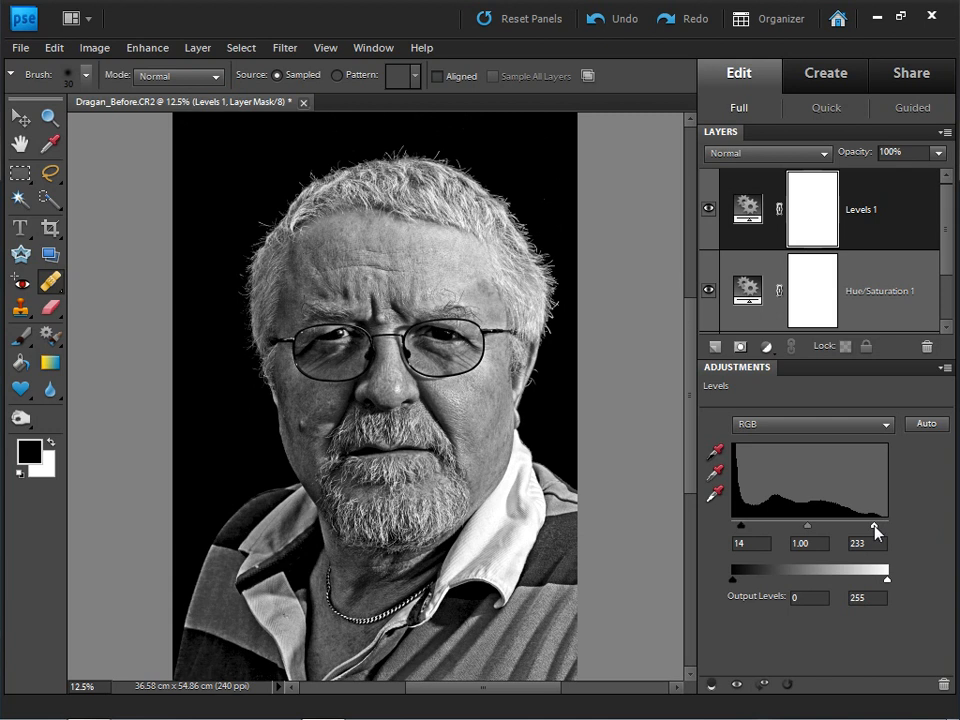
drag(875, 526, 873, 526)
Paint black with a 175 px brush on the Levels mask over the bright right-hand forehead, cheek and collar, and flatten the image.
click(24, 340)
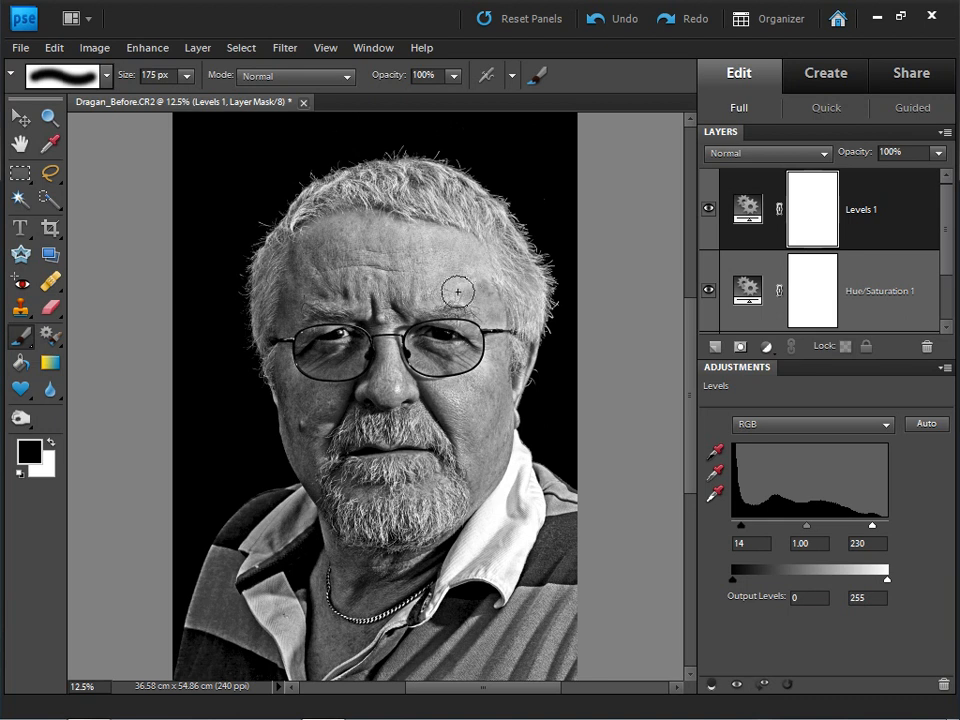
mouse_move(450, 276)
mouse_down()
mouse_move(449, 210)
mouse_move(487, 227)
mouse_move(479, 205)
mouse_move(454, 196)
mouse_move(525, 288)
mouse_move(525, 358)
mouse_up()
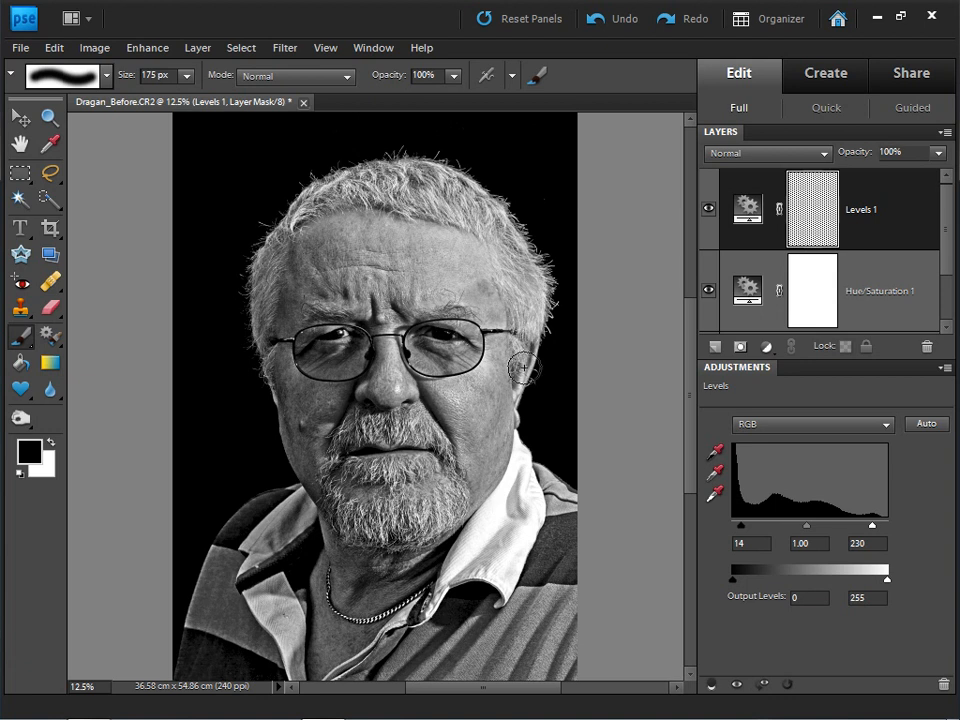
mouse_move(470, 571)
mouse_down()
mouse_move(495, 588)
mouse_move(509, 575)
mouse_move(519, 489)
mouse_up()
drag(493, 353, 453, 395)
click(946, 133)
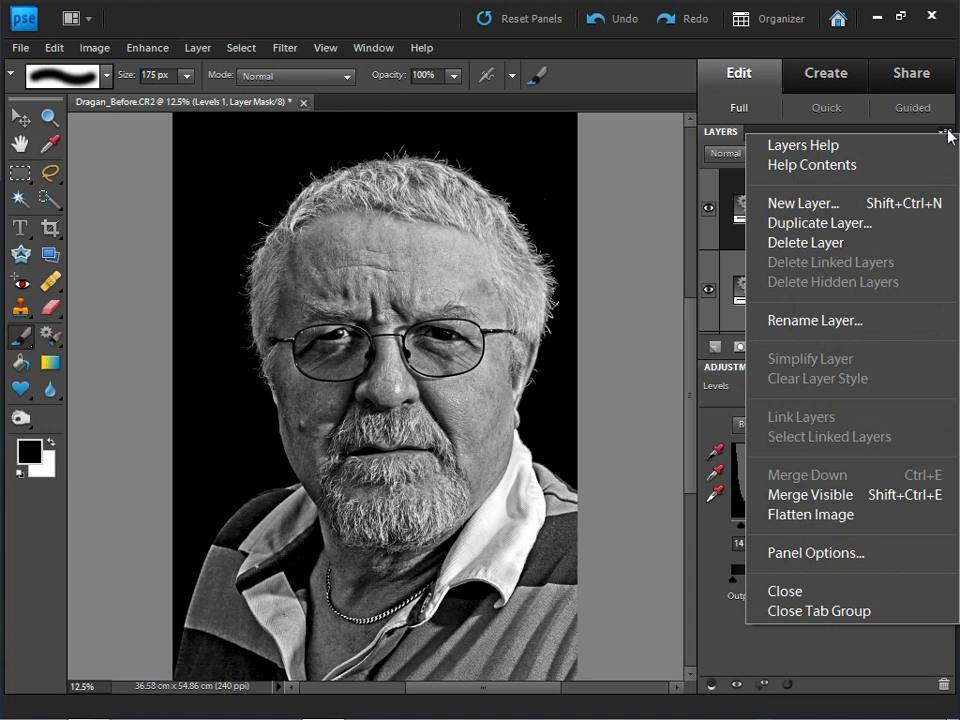
click(844, 518)
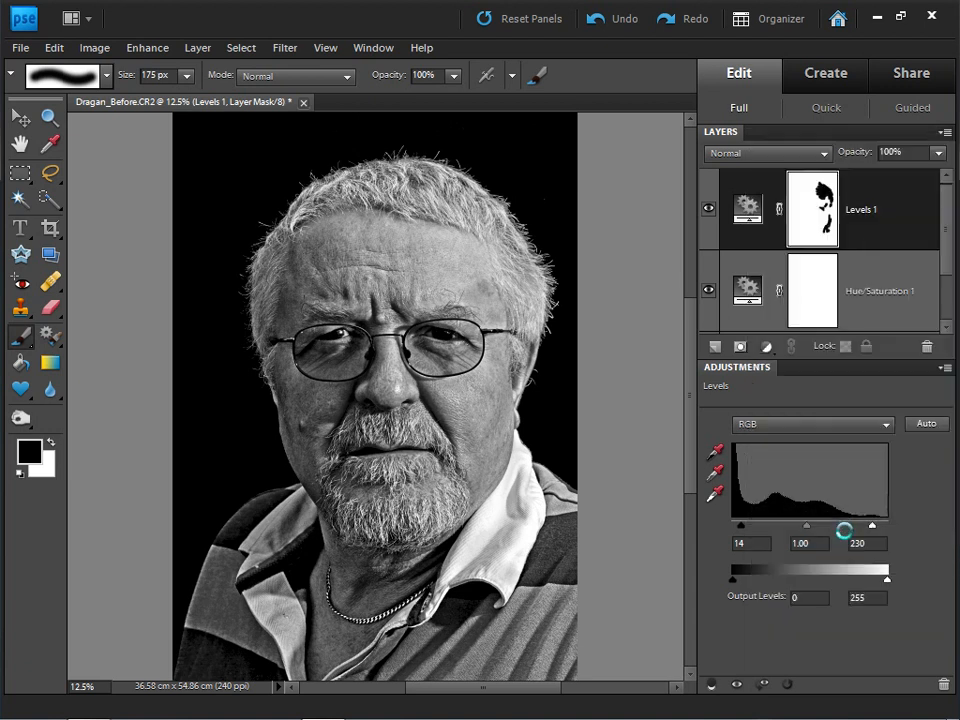